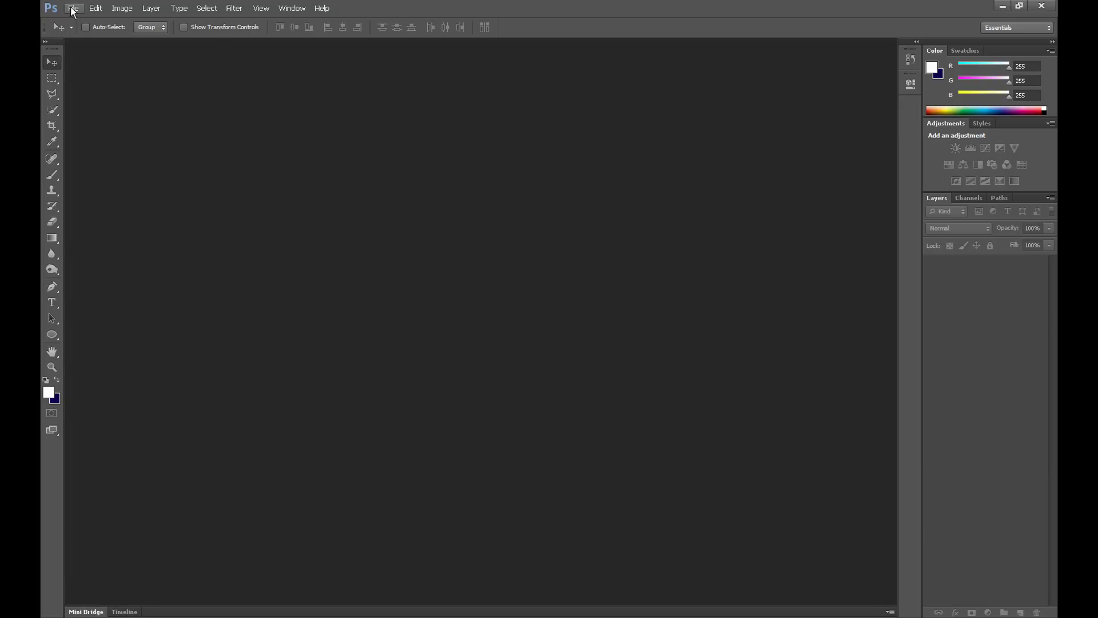
# Step: Create a new 1650 × 1050 pixel RGB document at 72 pixels/inch with a white background
pyautogui.click(73, 9)
pyautogui.click(85, 22)
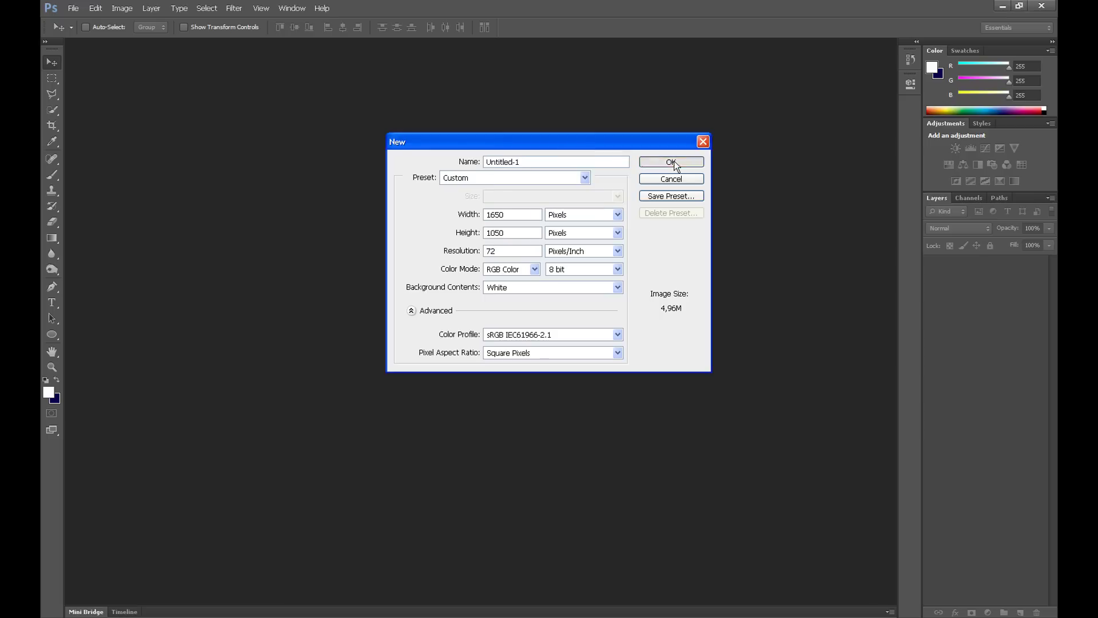
pyautogui.click(832, 72)
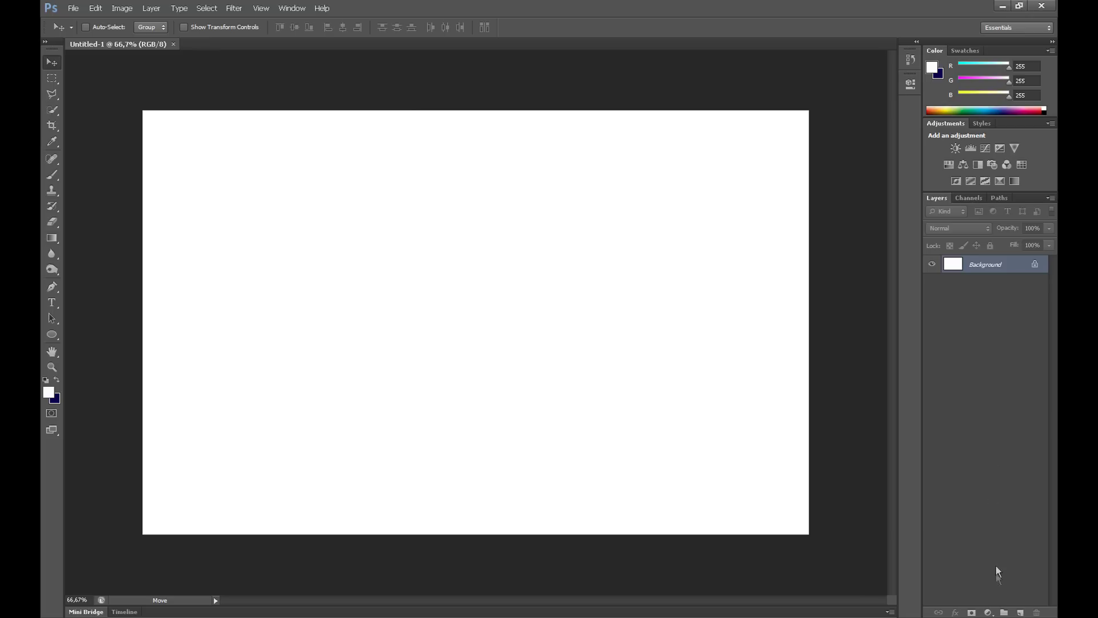
# Step: Add a Gradient Fill layer and base its gradient on the black-to-white preset
pyautogui.click(988, 612)
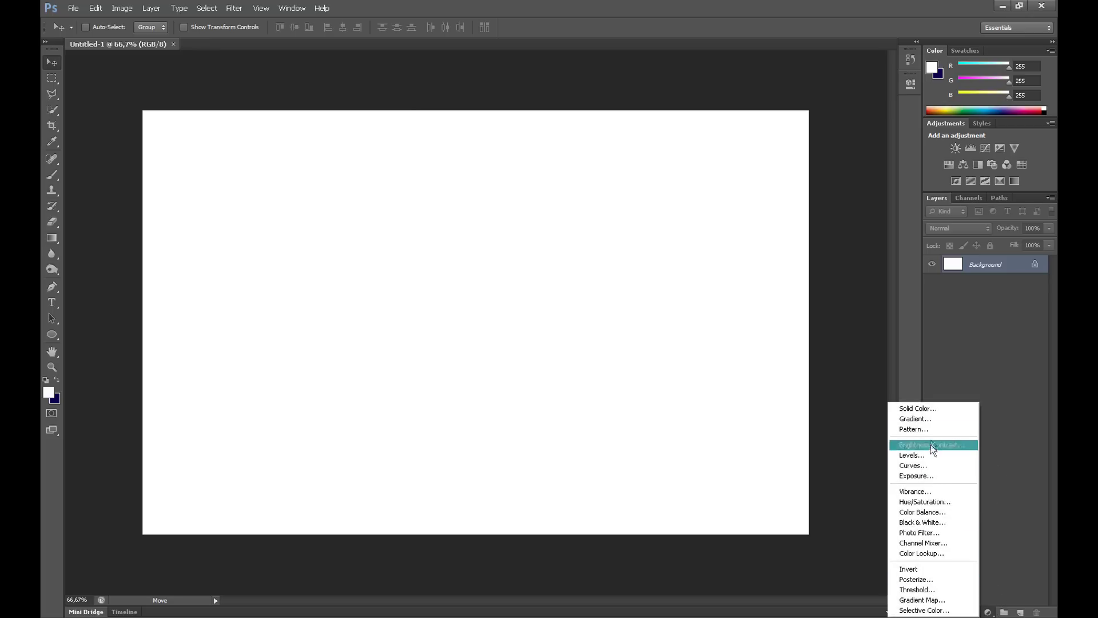
pyautogui.click(932, 419)
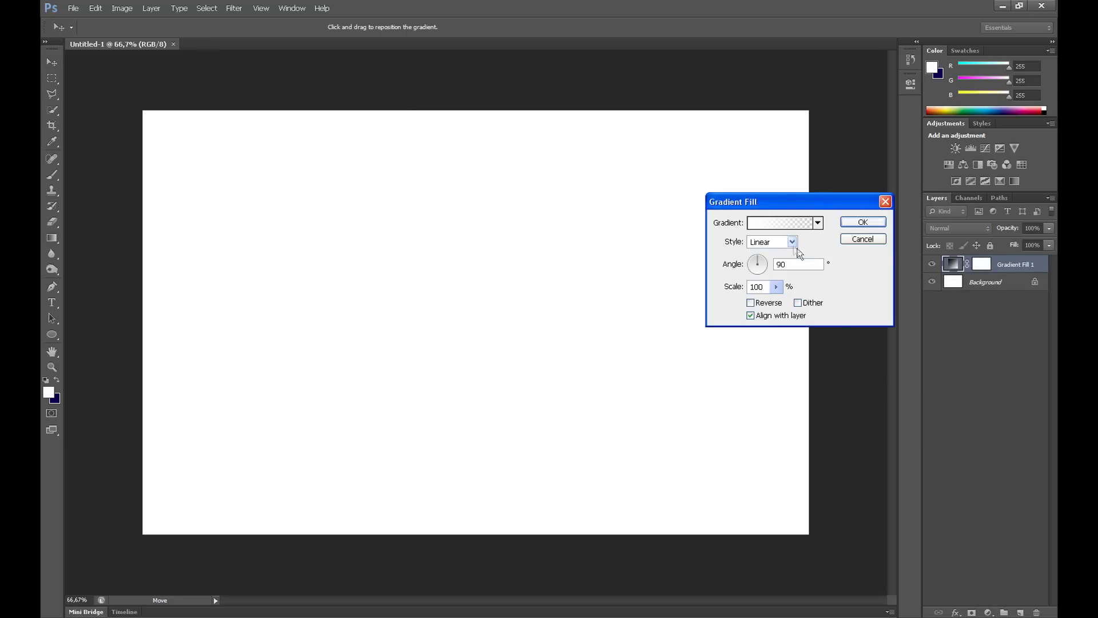
pyautogui.click(761, 224)
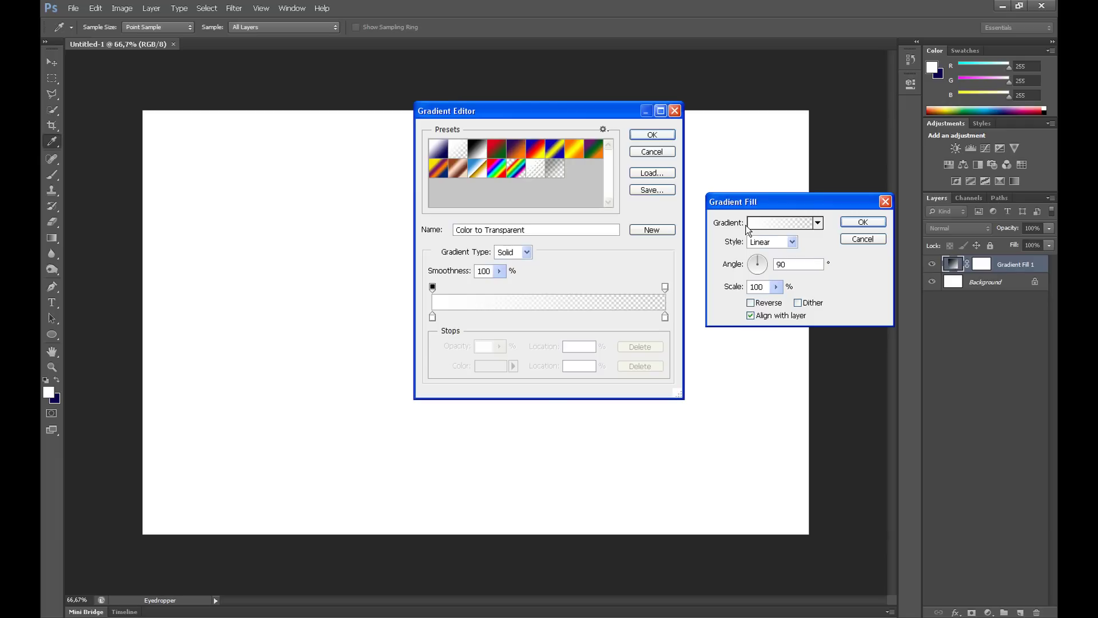
pyautogui.click(479, 149)
# Step: Change the gradient's black starting color stop to light blue 00aeff
pyautogui.click(433, 317)
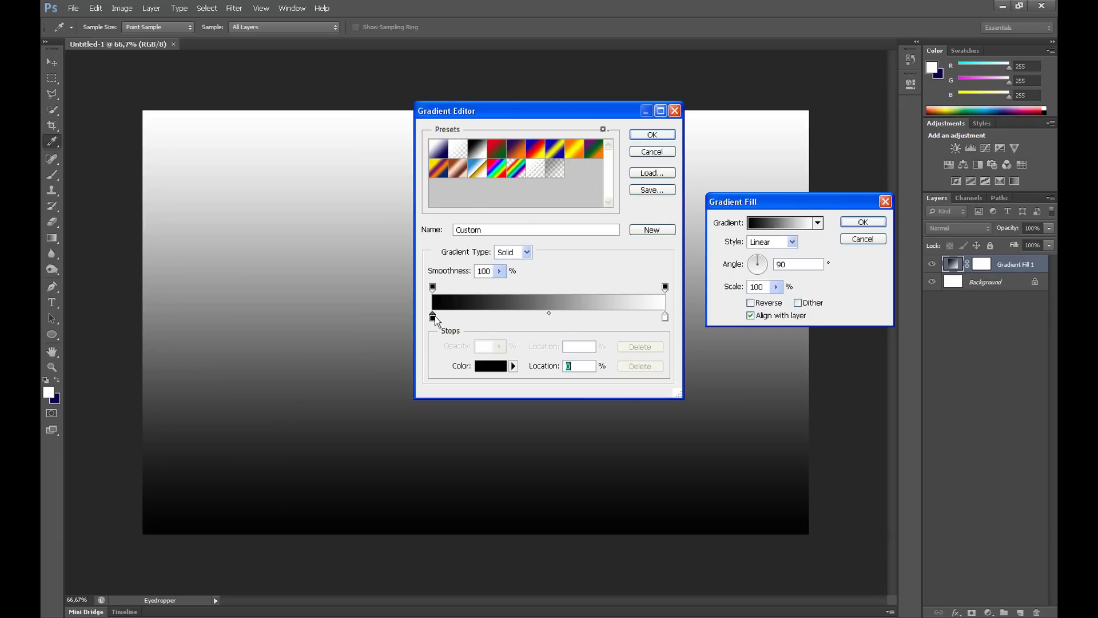
pyautogui.click(487, 365)
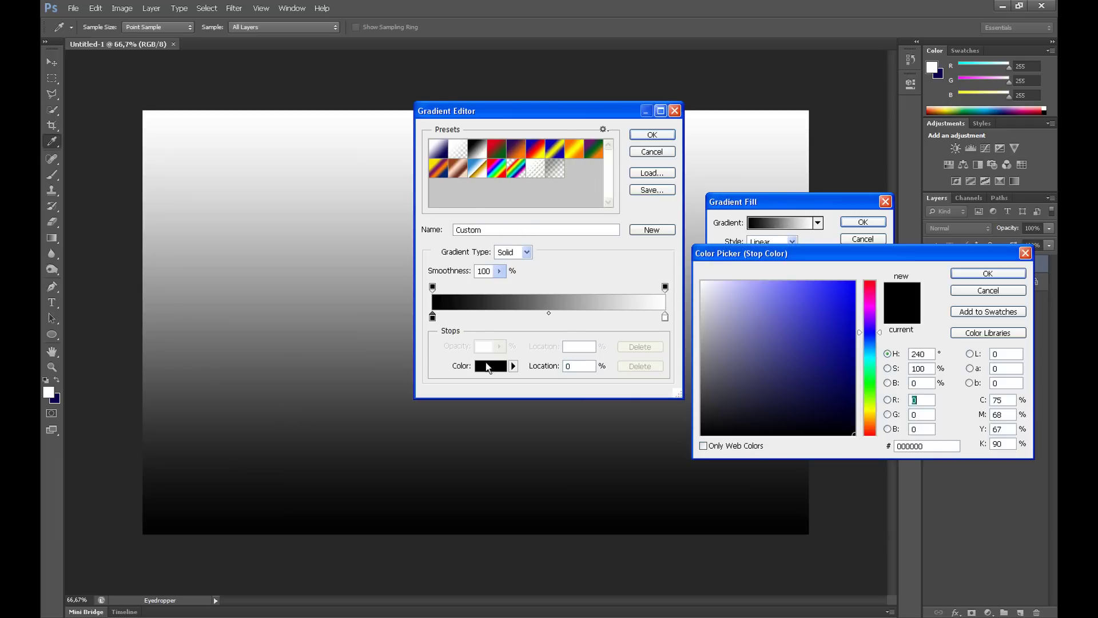
pyautogui.click(868, 350)
pyautogui.moveTo(845, 328); pyautogui.dragTo(881, 276)
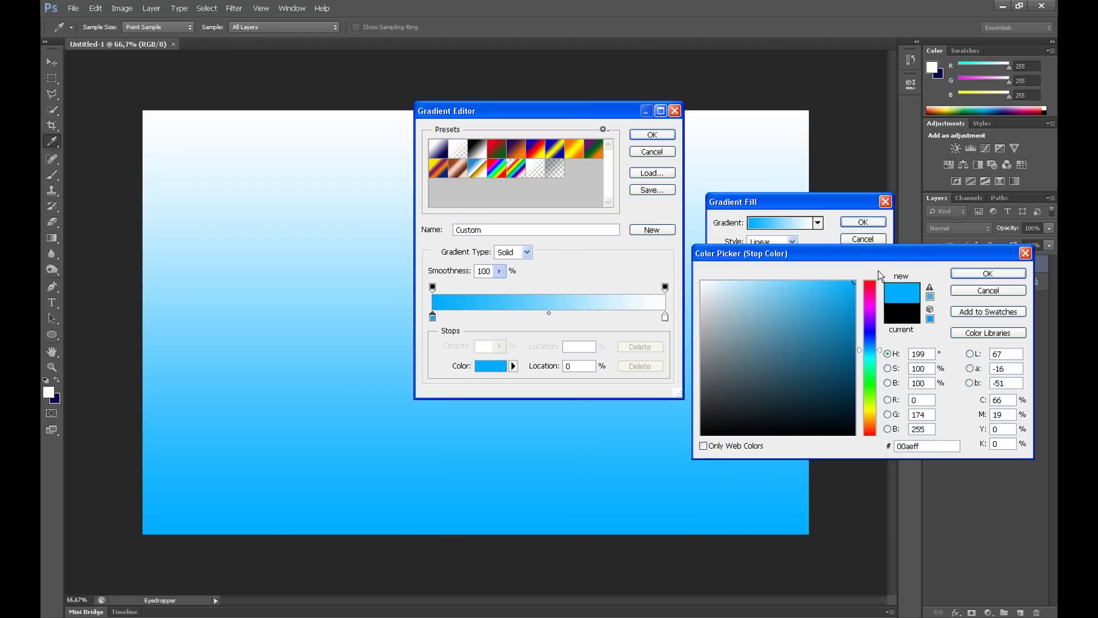
pyautogui.click(986, 276)
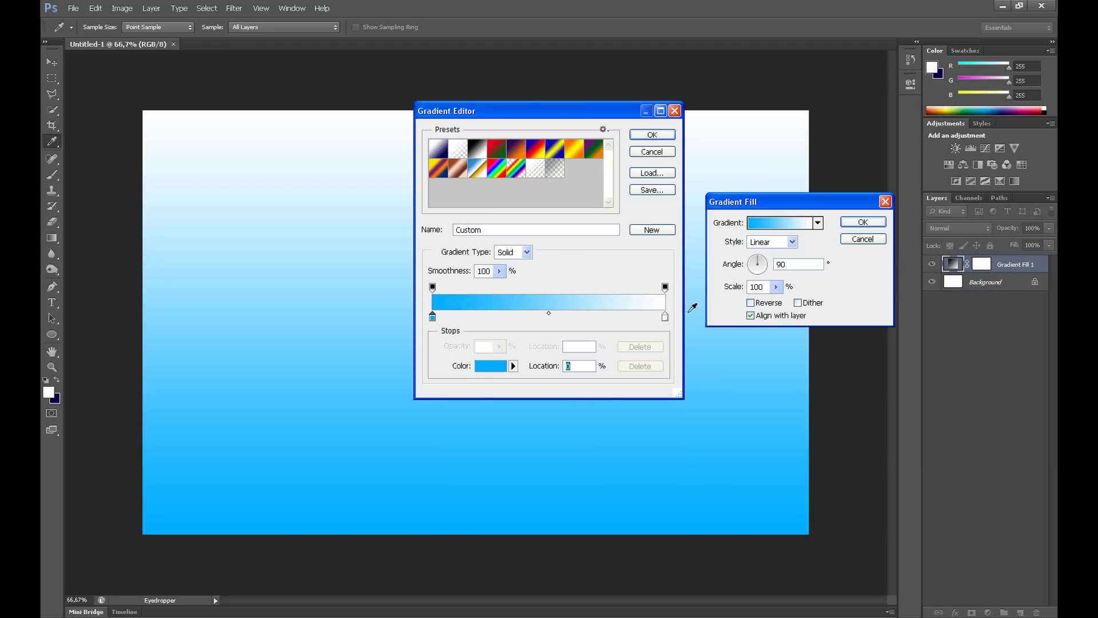
# Step: Change the gradient's white end stop to a fully saturated deep blue and accept the edited gradient
pyautogui.click(665, 317)
pyautogui.click(491, 368)
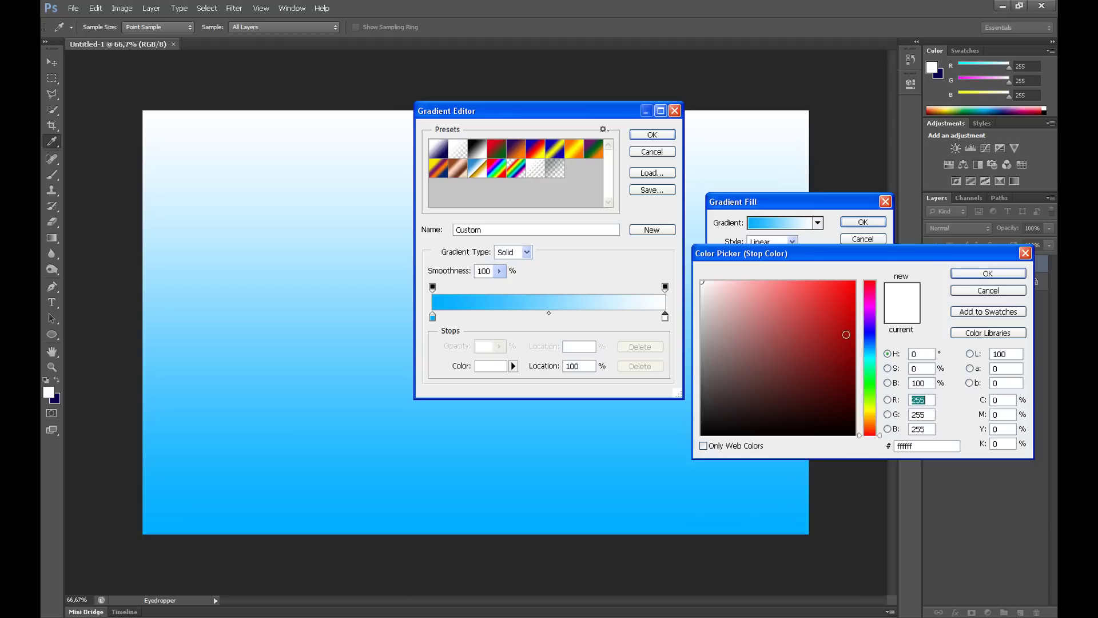
pyautogui.click(870, 331)
pyautogui.moveTo(818, 314); pyautogui.dragTo(876, 263)
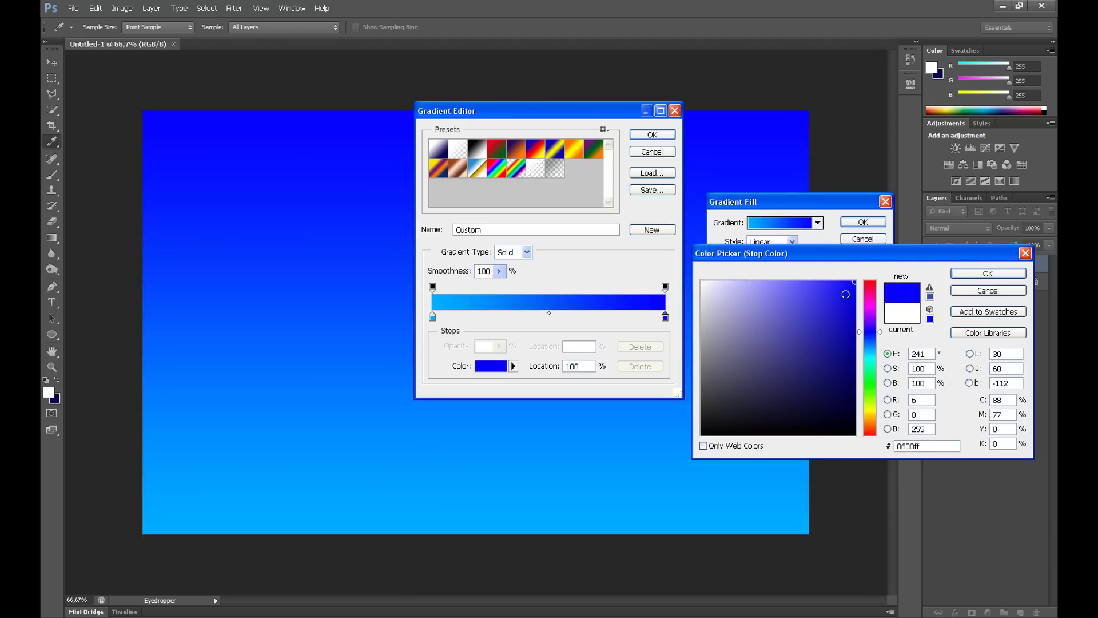
pyautogui.press('Return')
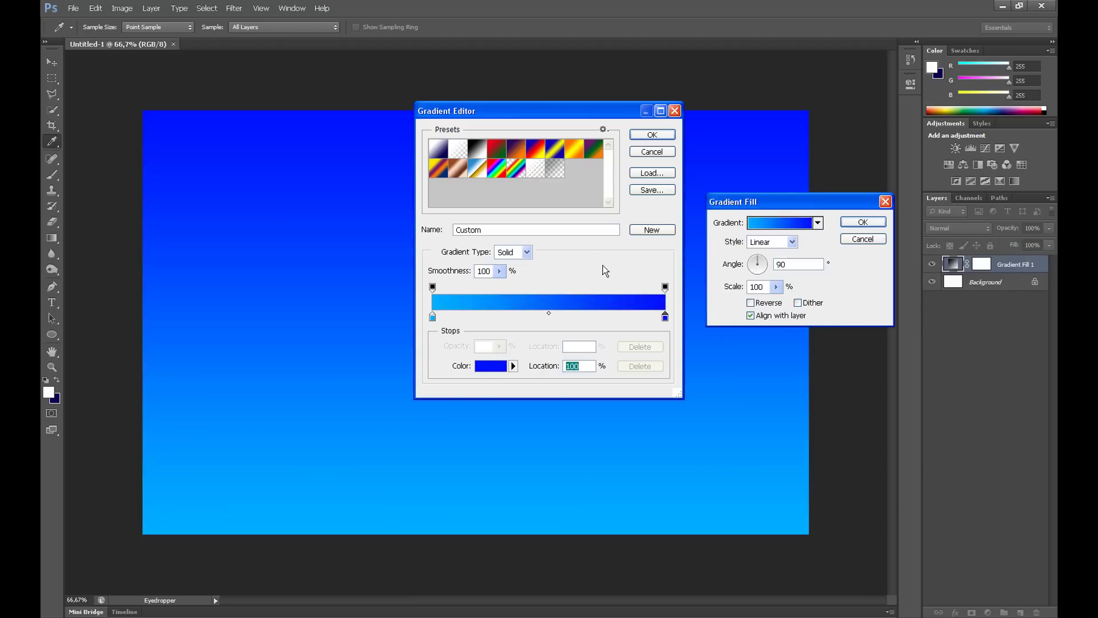
pyautogui.click(653, 136)
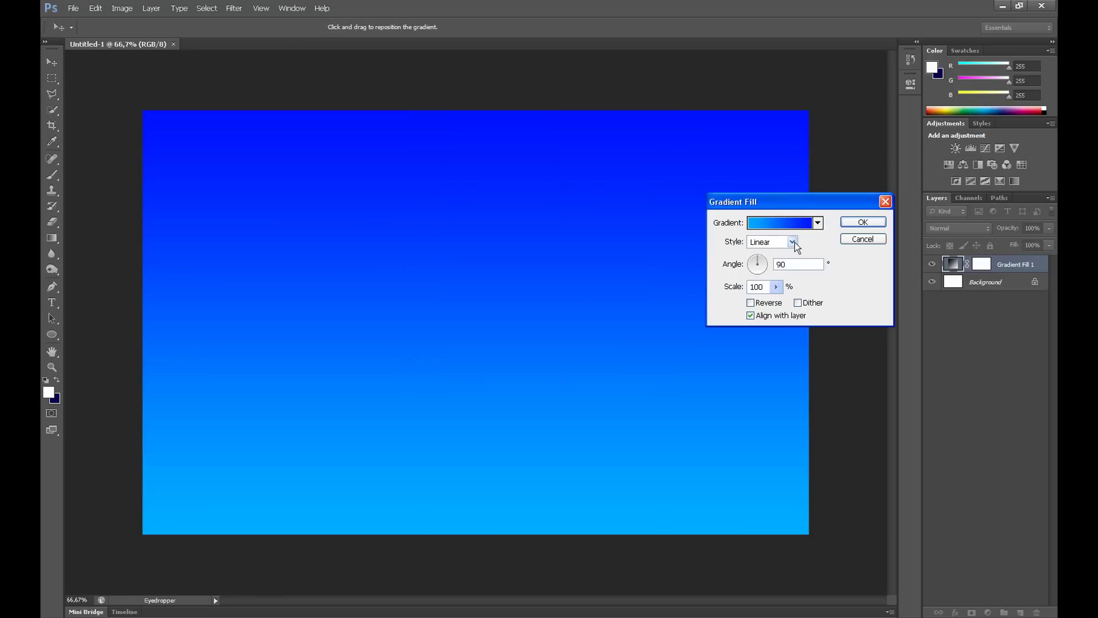
# Step: Make the gradient fill Radial and enlarge its scale so the light blue glow spreads towards the canvas edges
pyautogui.click(793, 242)
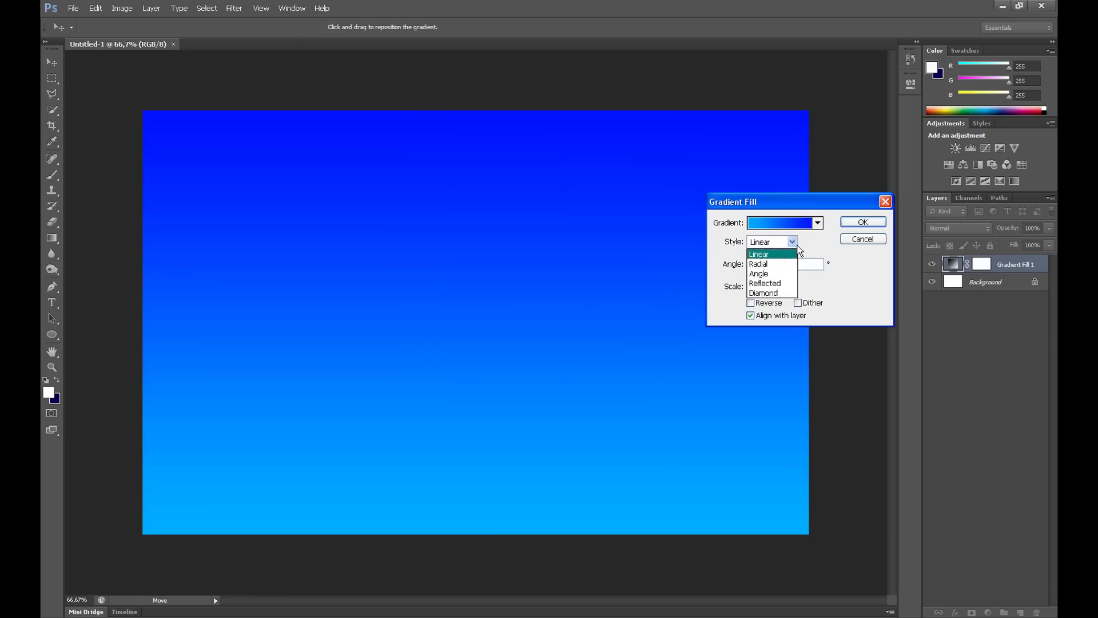
pyautogui.click(772, 262)
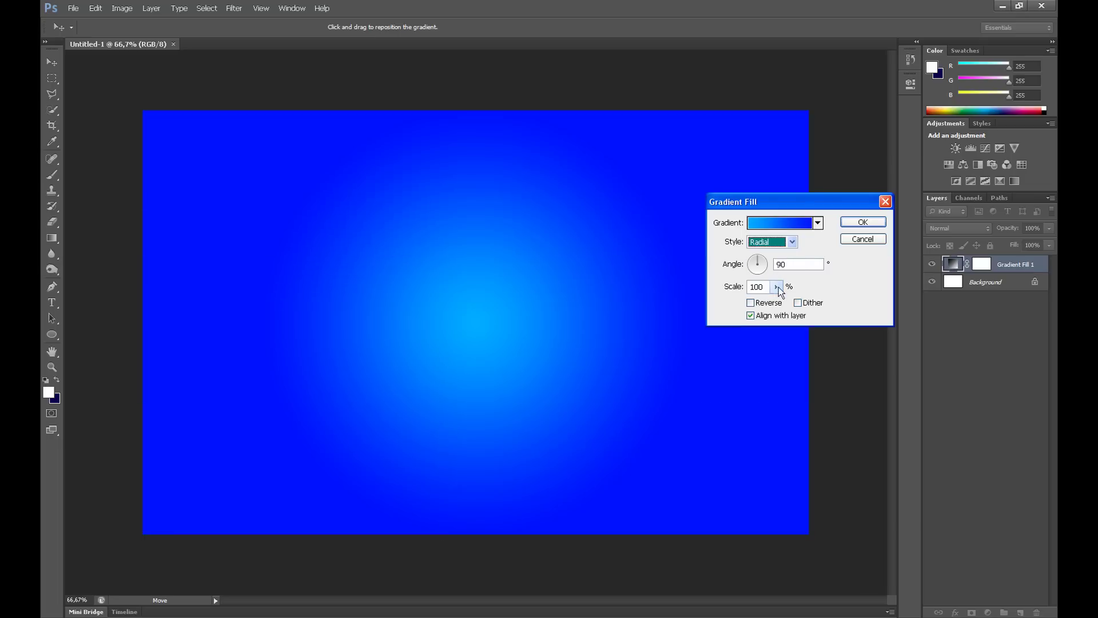
pyautogui.click(777, 287)
pyautogui.moveTo(774, 302); pyautogui.dragTo(788, 301)
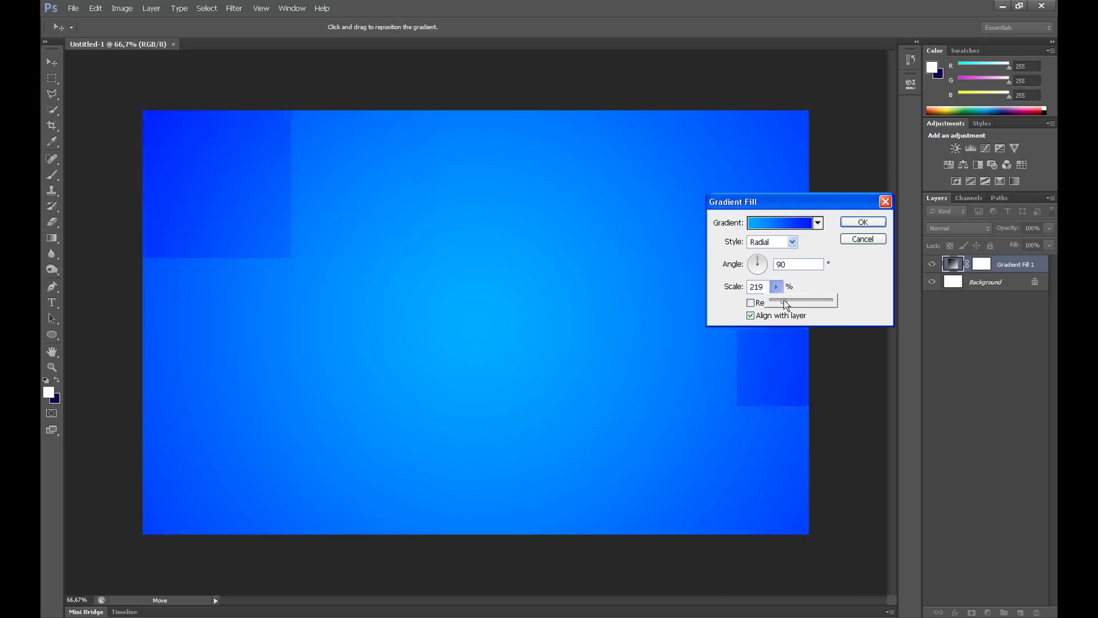
pyautogui.click(863, 223)
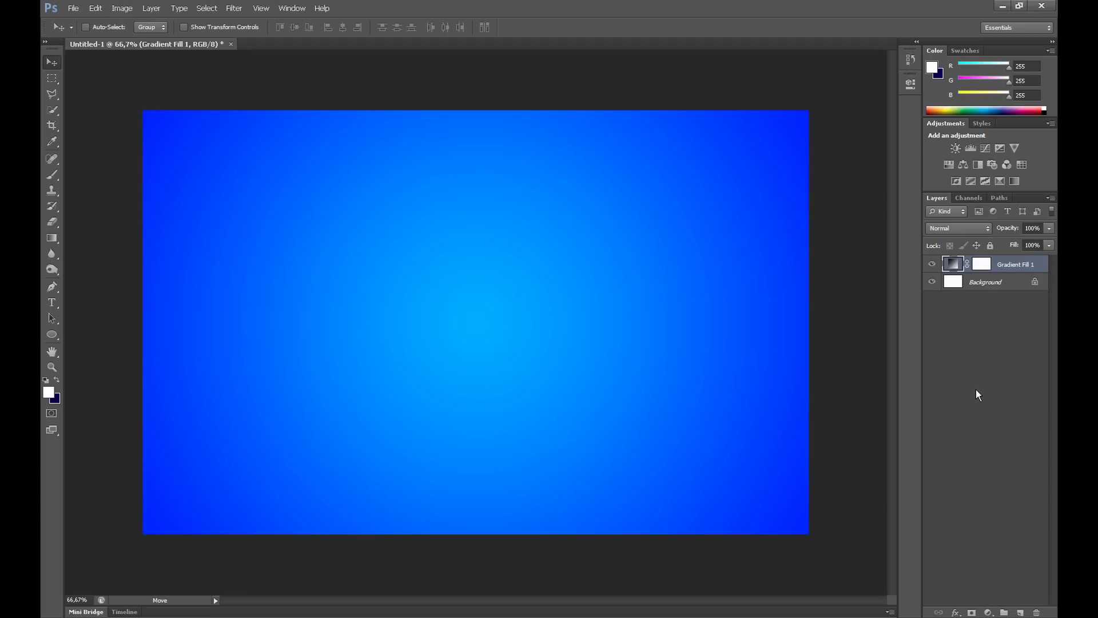
# Step: Add a new empty layer and hide the Background and Gradient Fill 1 layers
pyautogui.click(1018, 612)
pyautogui.click(932, 299)
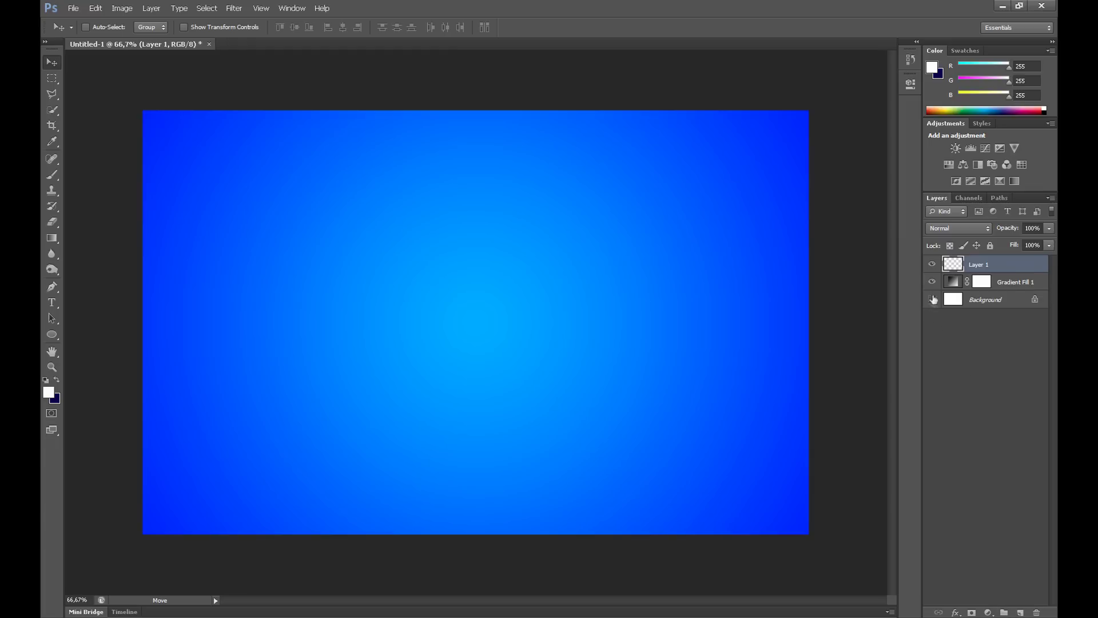
pyautogui.click(933, 283)
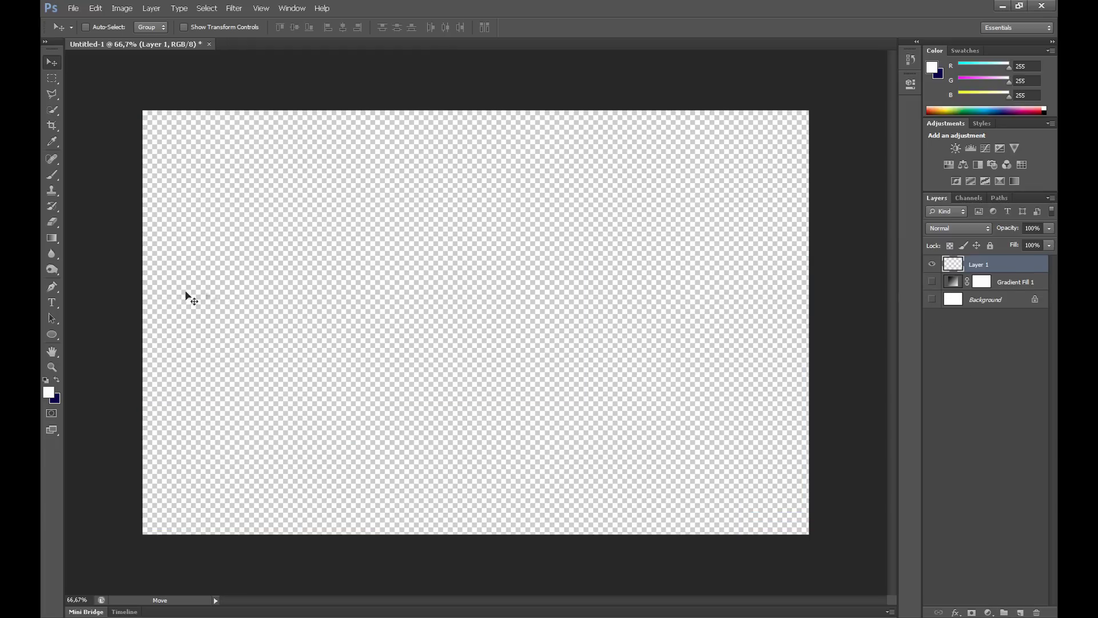
# Step: Draw a white ellipse shape about 525 × 229 px in the right half of the canvas with the Ellipse tool
pyautogui.press('u')
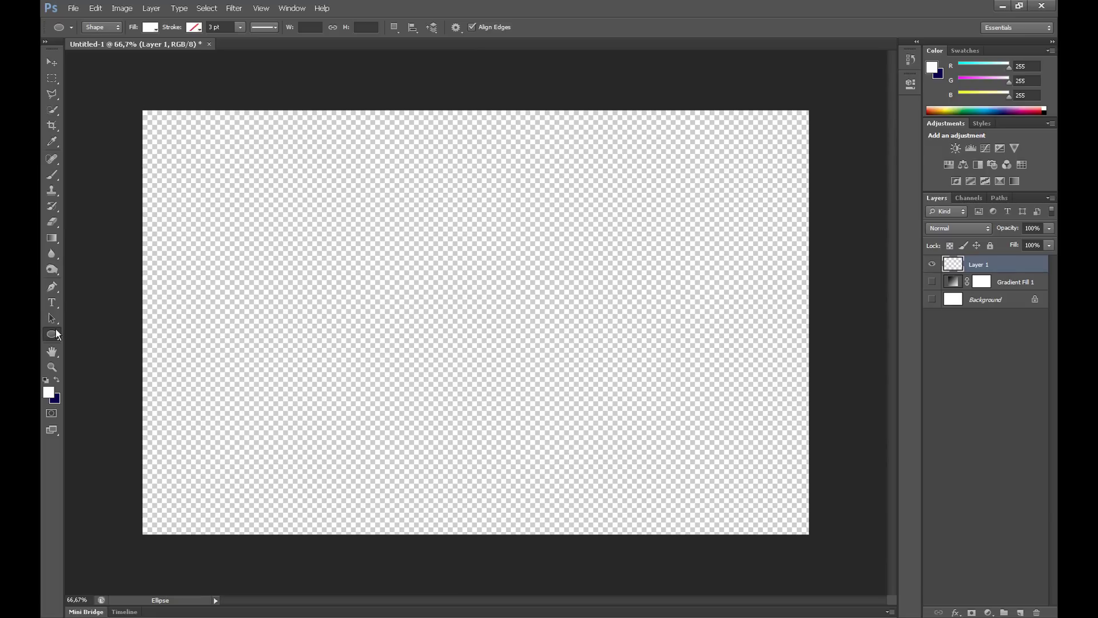
pyautogui.click(56, 333)
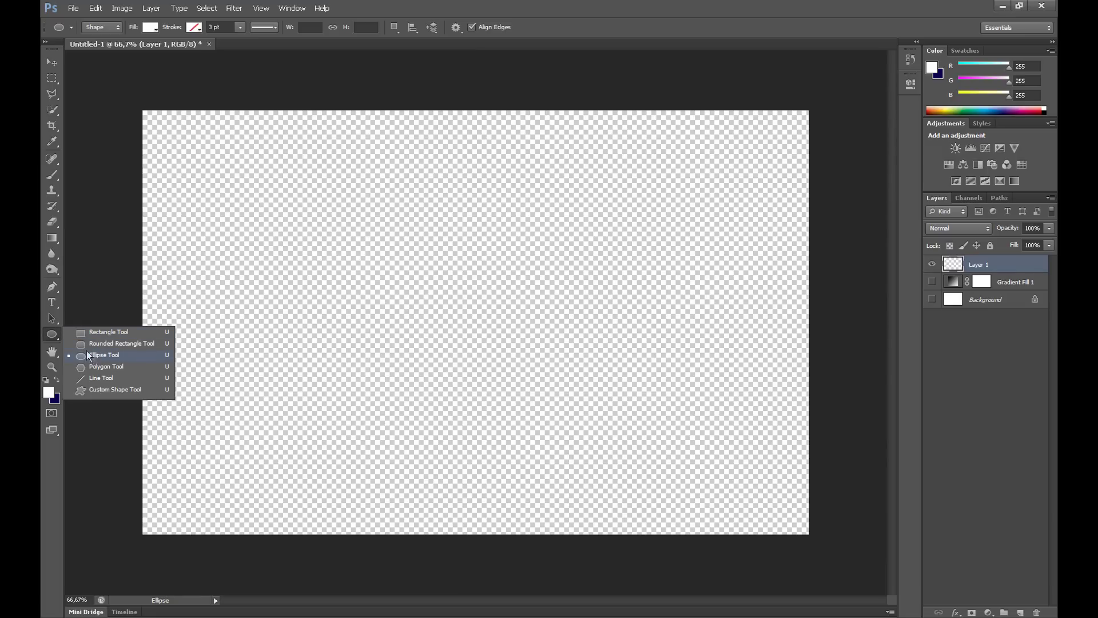
pyautogui.click(56, 336)
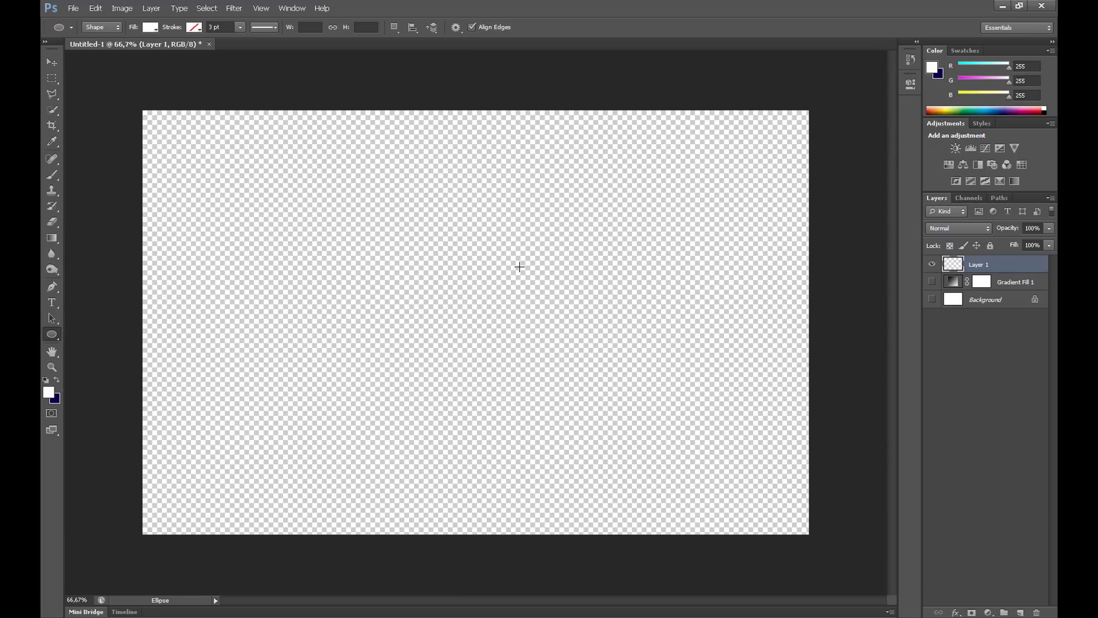
pyautogui.moveTo(515, 268); pyautogui.dragTo(729, 358)
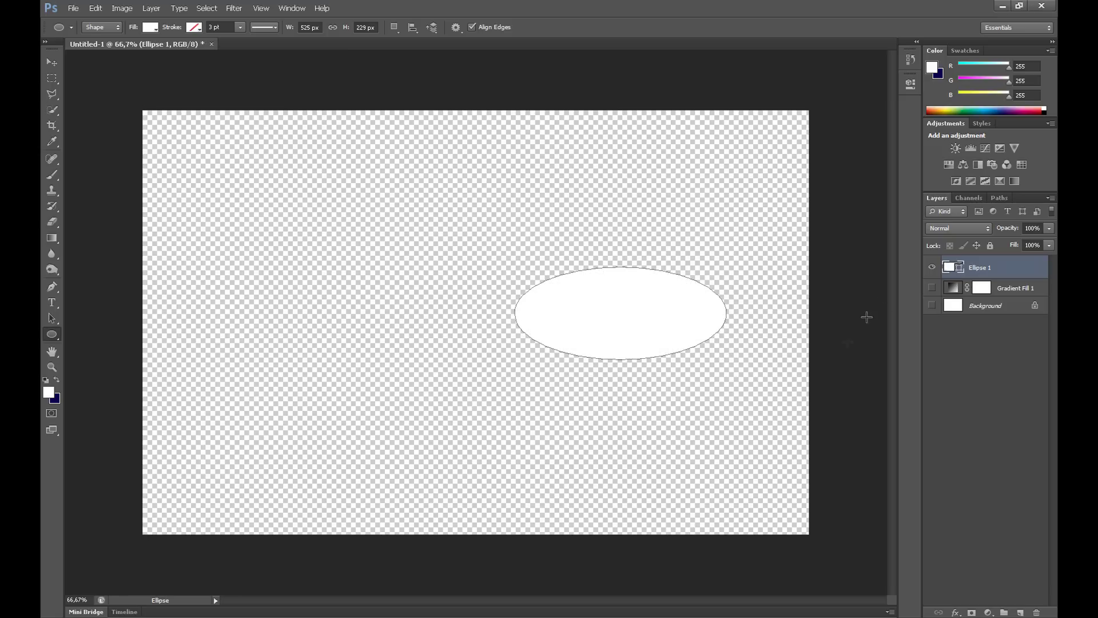
# Step: Lower the ellipse layer's Fill Opacity to 0% in its blending options
pyautogui.rightClick(953, 268)
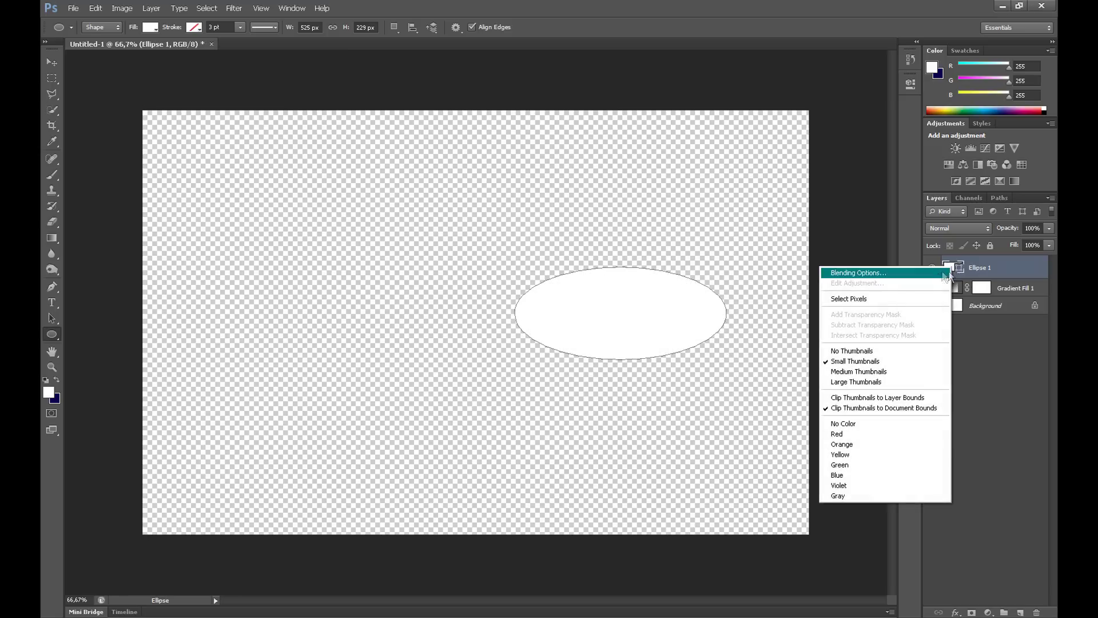
pyautogui.click(918, 273)
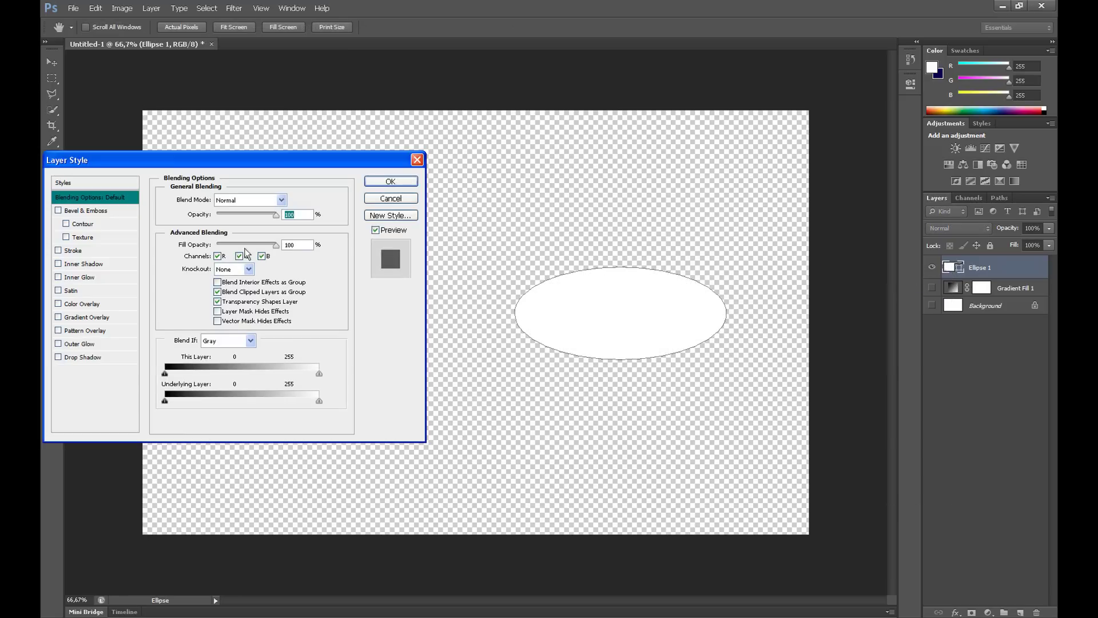
pyautogui.moveTo(245, 246); pyautogui.dragTo(219, 250)
pyautogui.moveTo(219, 167); pyautogui.dragTo(295, 180)
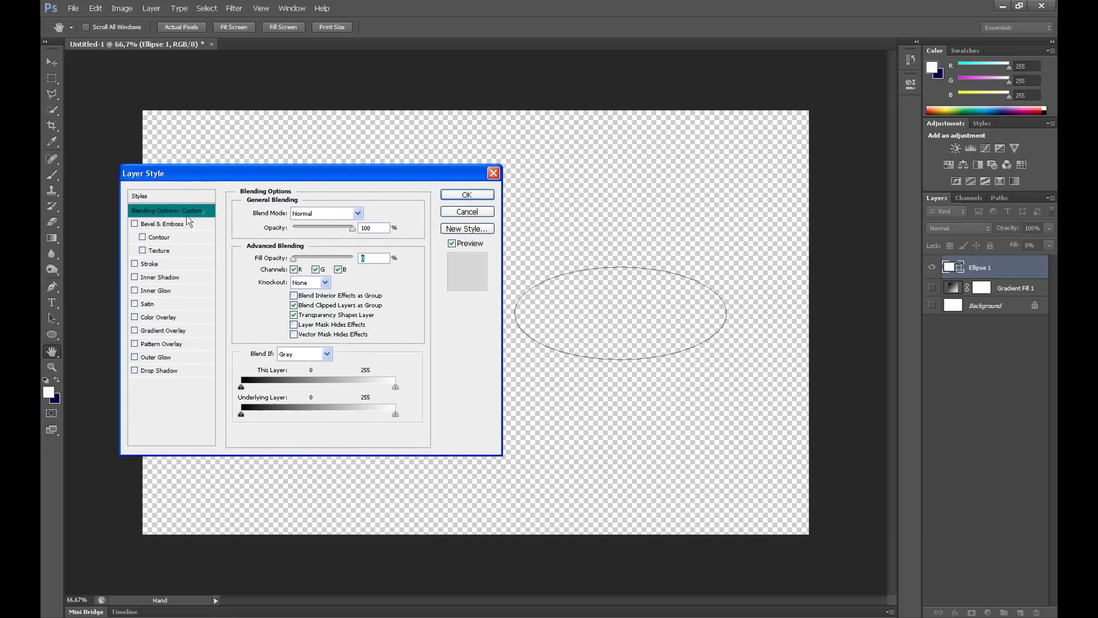
# Step: Add a black Inner Shadow to the ellipse with 14 px distance, 100% opacity and Normal blend mode
pyautogui.click(159, 278)
pyautogui.moveTo(286, 266); pyautogui.dragTo(293, 266)
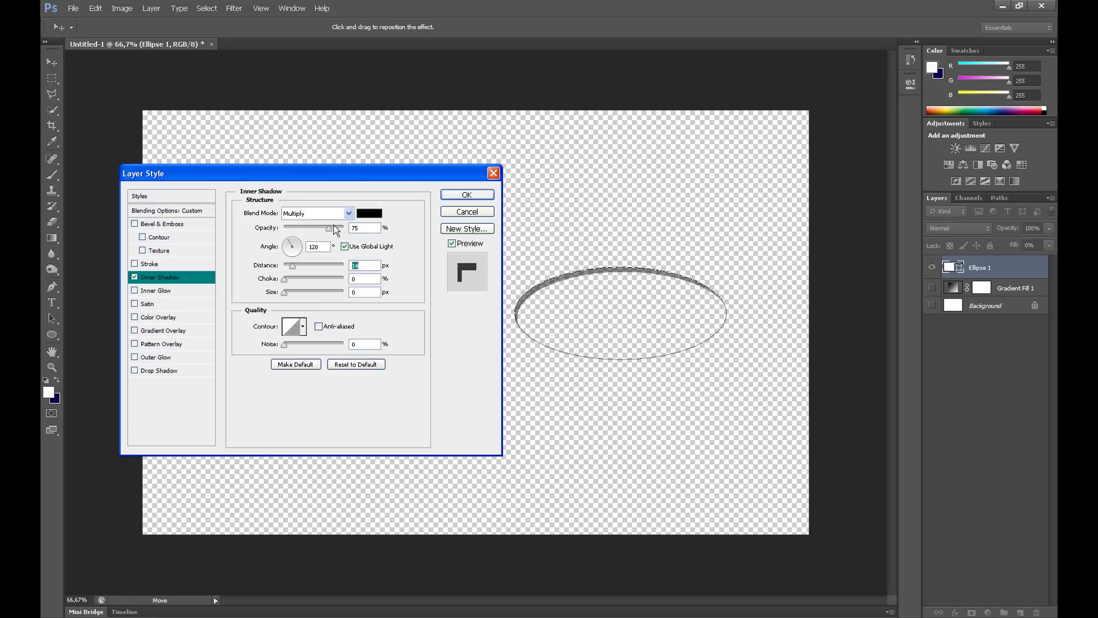
pyautogui.moveTo(337, 228); pyautogui.dragTo(361, 228)
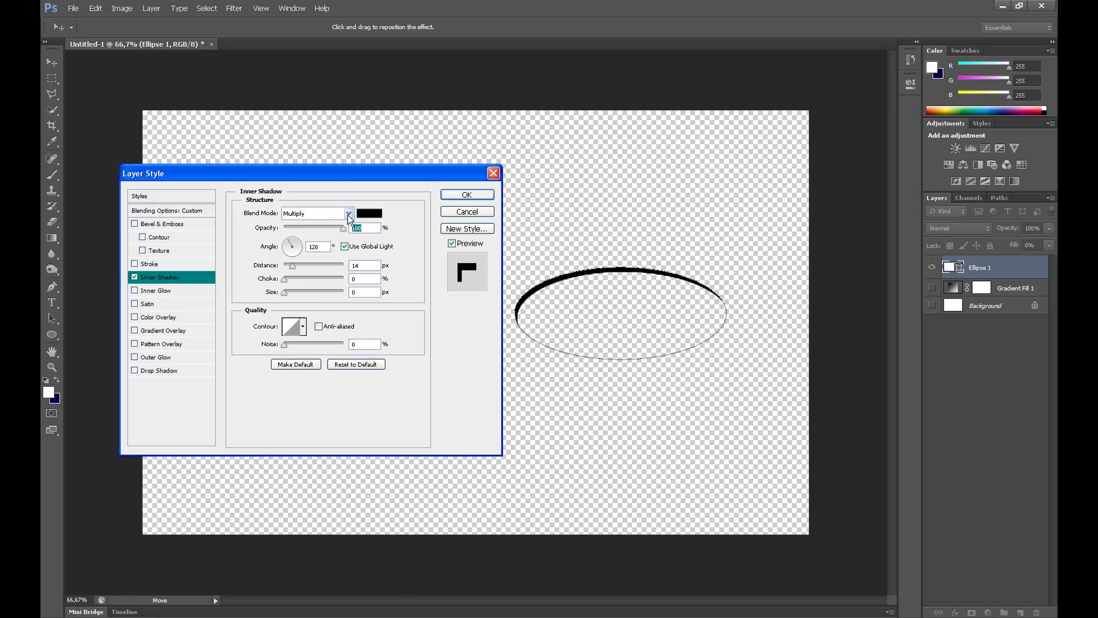
pyautogui.click(349, 214)
pyautogui.click(320, 226)
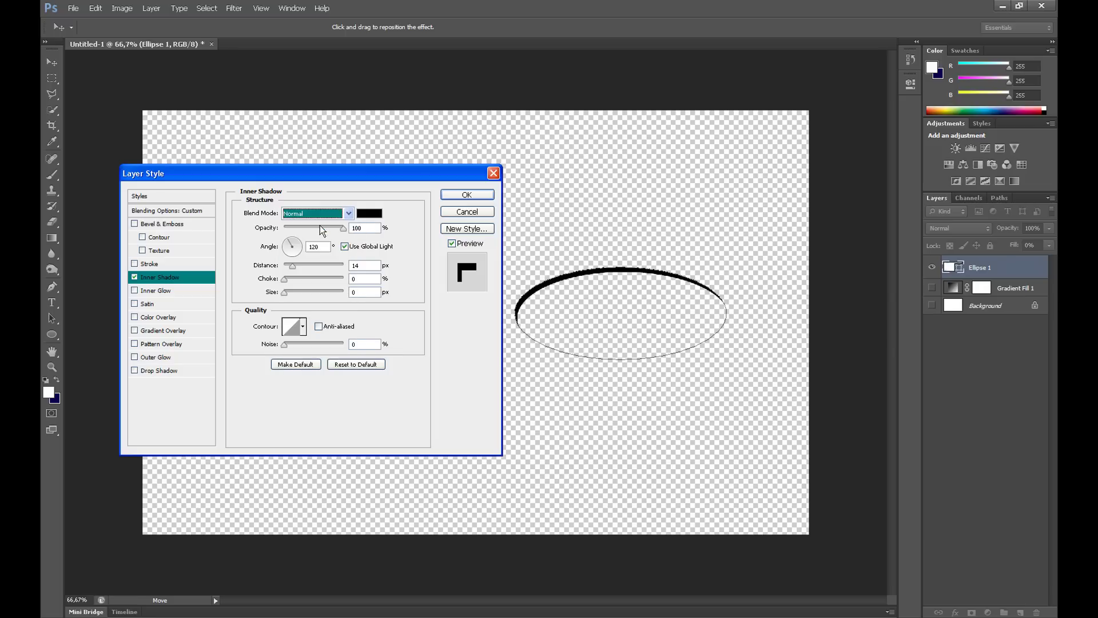
# Step: Rotate the inner shadow's light angle so the shadow follows the ellipse's lower-right edge, and apply the layer style
pyautogui.click(290, 252)
pyautogui.moveTo(290, 252); pyautogui.dragTo(297, 254)
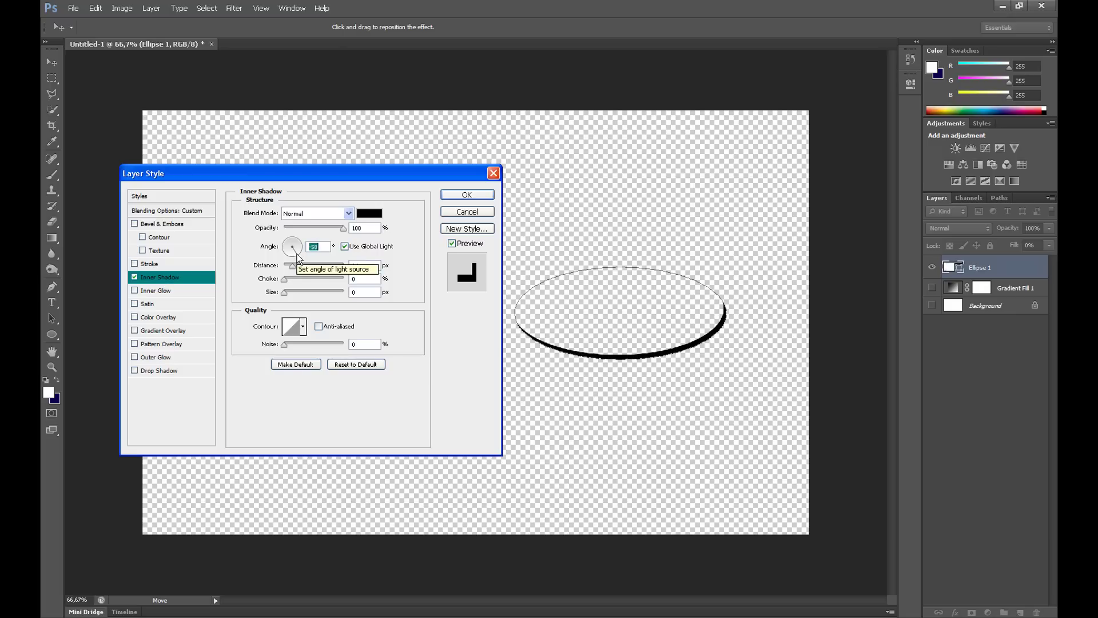
pyautogui.click(297, 257)
pyautogui.moveTo(296, 255); pyautogui.dragTo(297, 255)
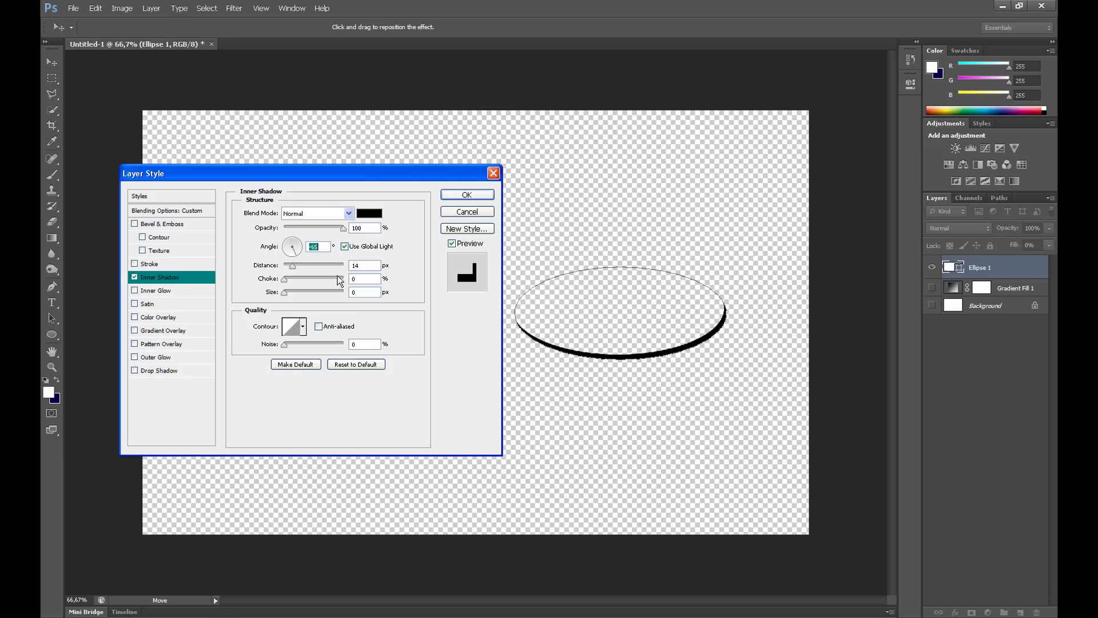
pyautogui.click(452, 197)
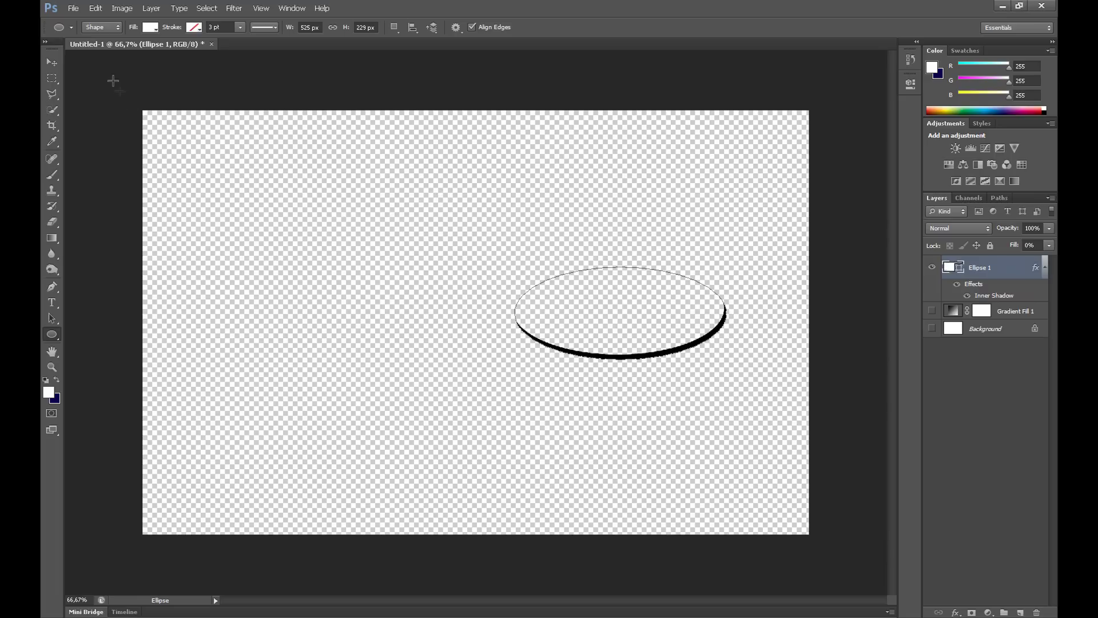
# Step: Define the shadowed ellipse outline as a brush preset, keeping the suggested name
pyautogui.click(96, 9)
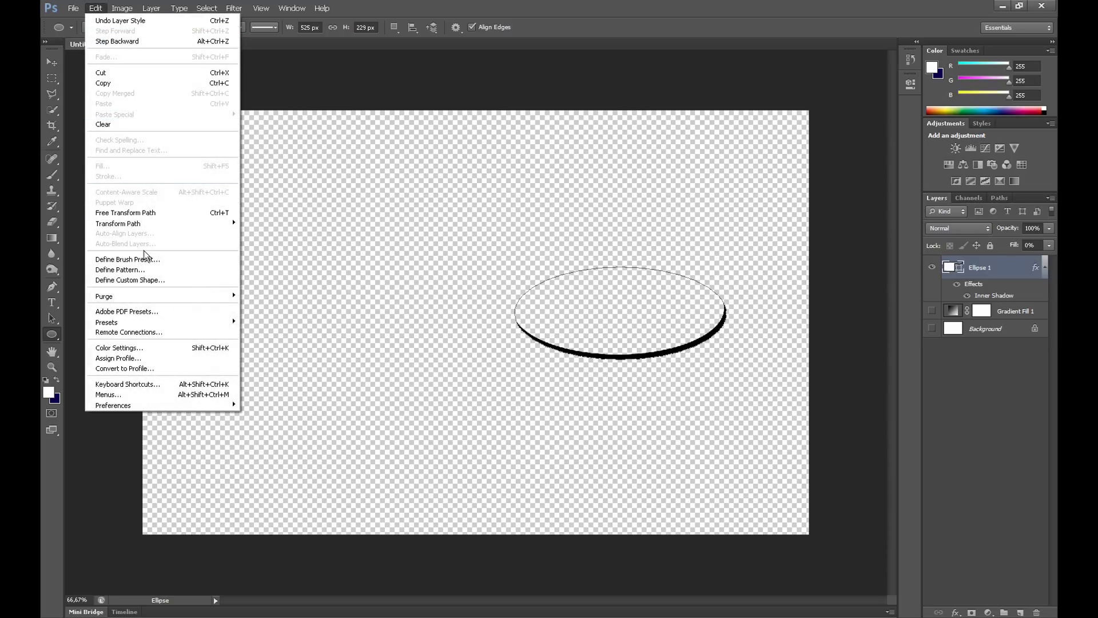
pyautogui.click(127, 259)
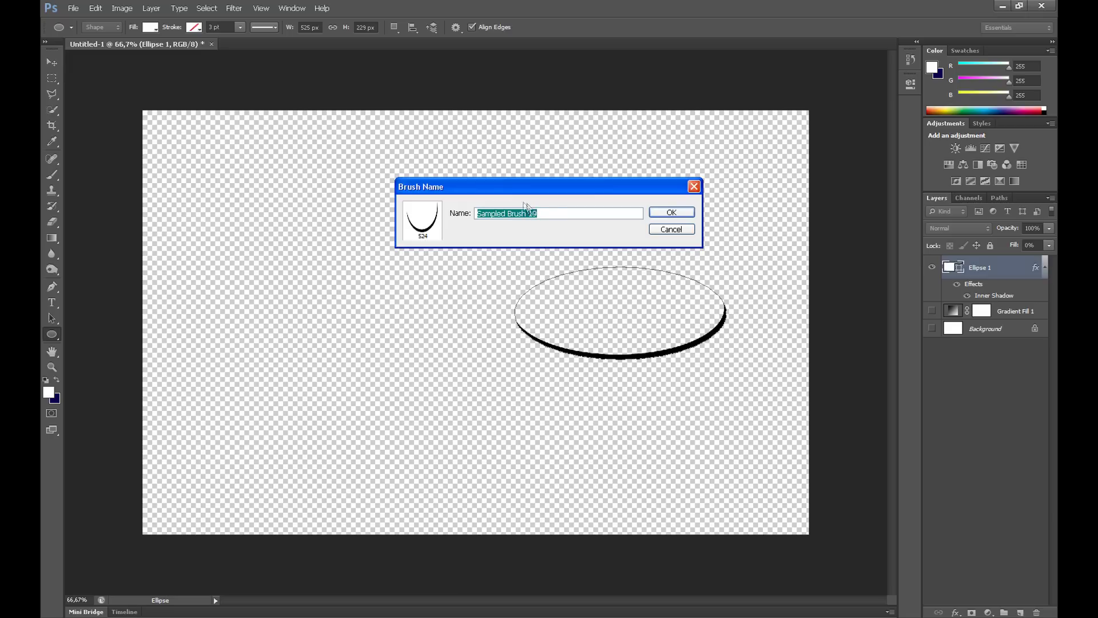
pyautogui.click(668, 213)
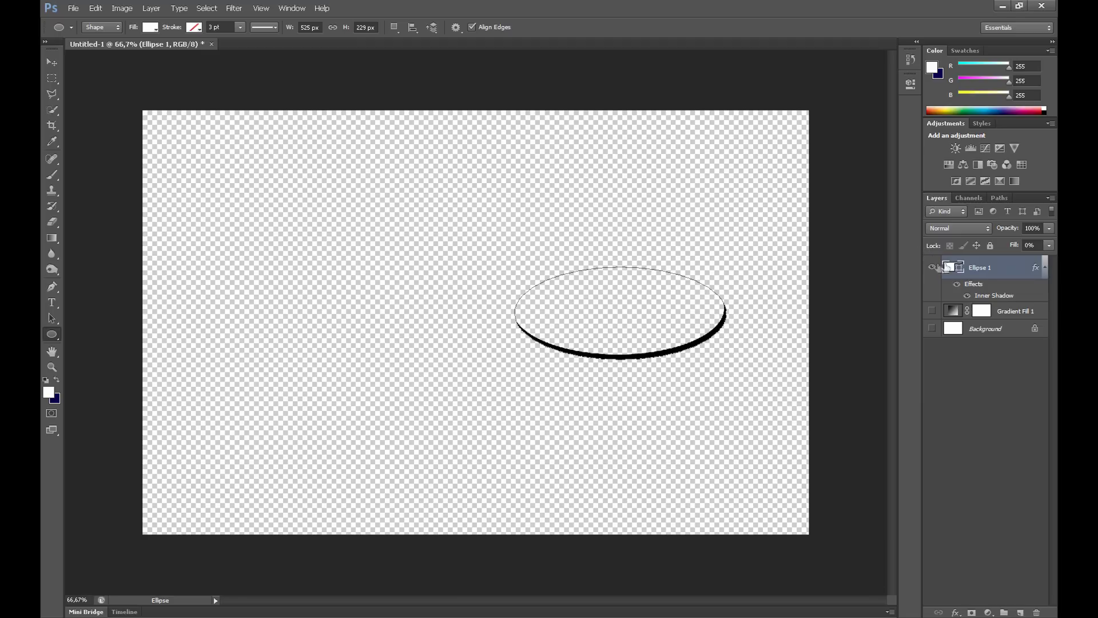
# Step: Delete the Ellipse 1 layer now that its outline is saved as a brush
pyautogui.rightClick(1004, 267)
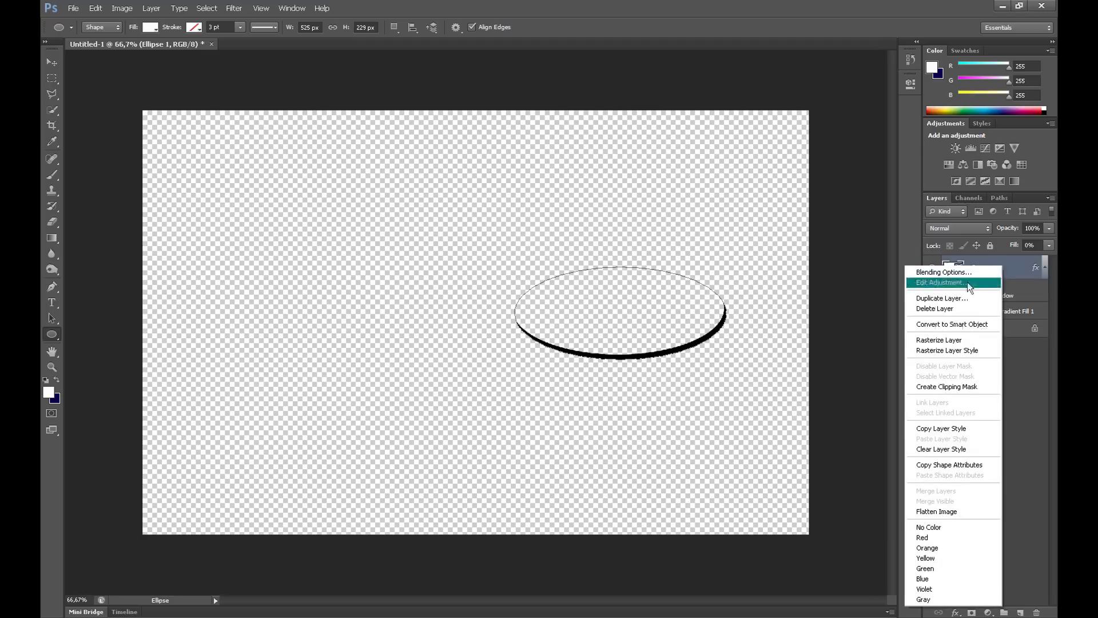
pyautogui.click(954, 309)
pyautogui.click(495, 240)
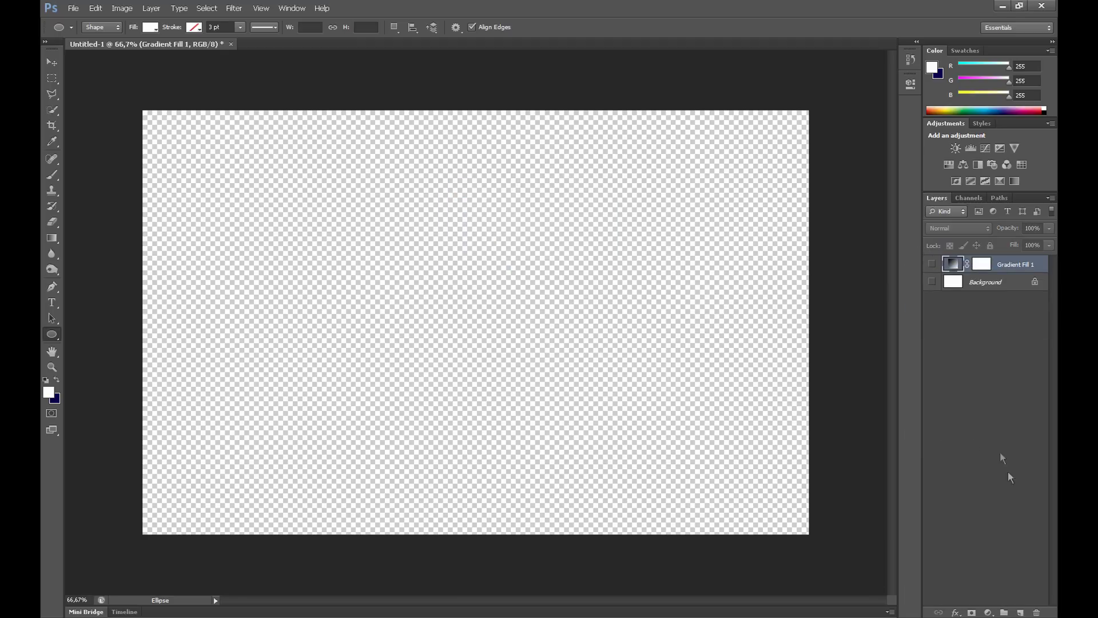
# Step: Add a new layer and draw a flatter white ellipse of about 563 x 114 px in the canvas's right half
pyautogui.click(1020, 613)
pyautogui.hotkey('ctrl', 'z')
pyautogui.press('e')
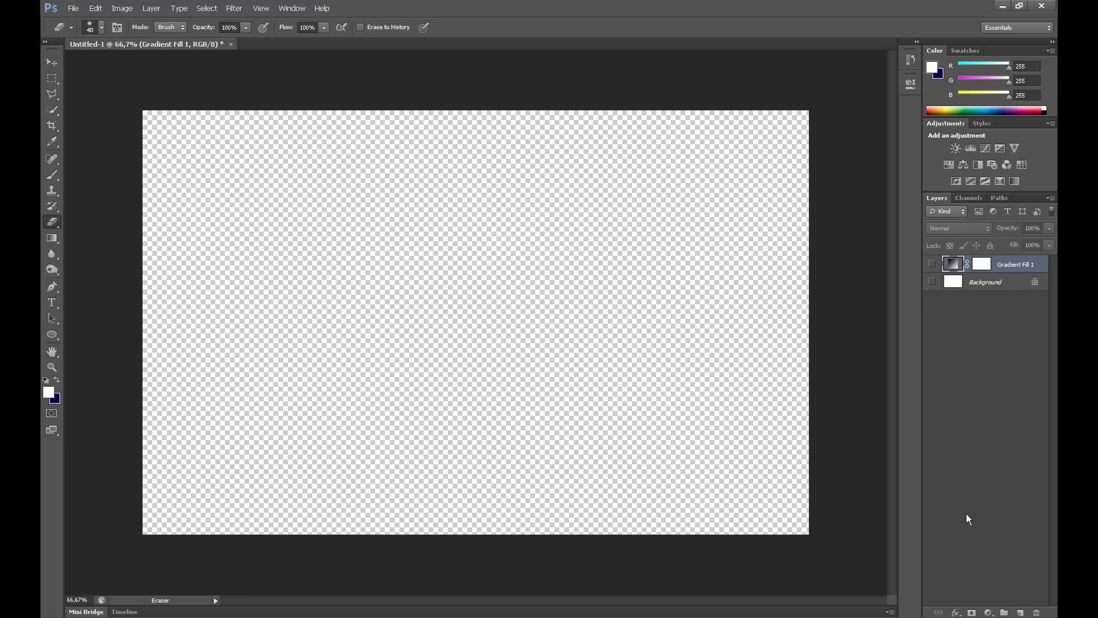
pyautogui.click(1018, 613)
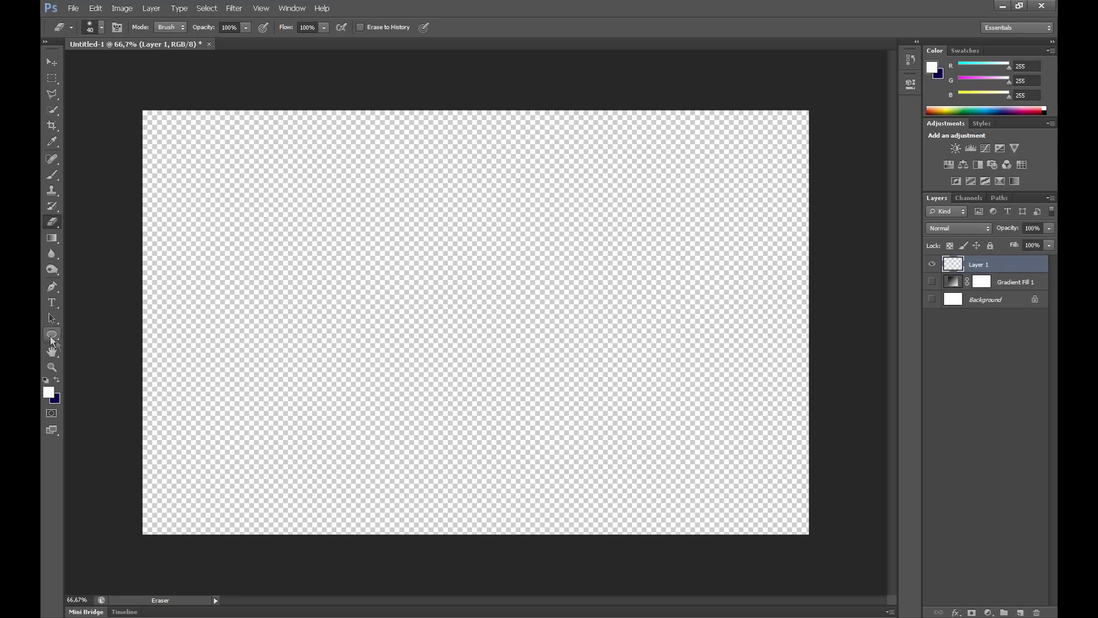
pyautogui.press('u')
pyautogui.moveTo(512, 284); pyautogui.dragTo(739, 337)
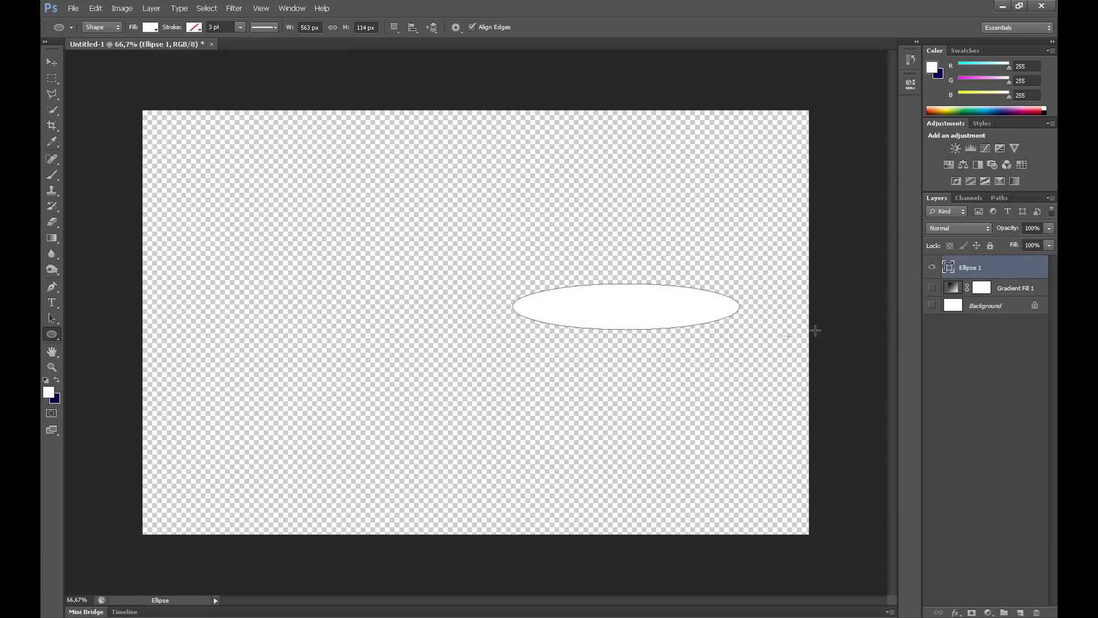
# Step: Lower the flatter ellipse's Fill Opacity to 0% in its blending options
pyautogui.rightClick(947, 271)
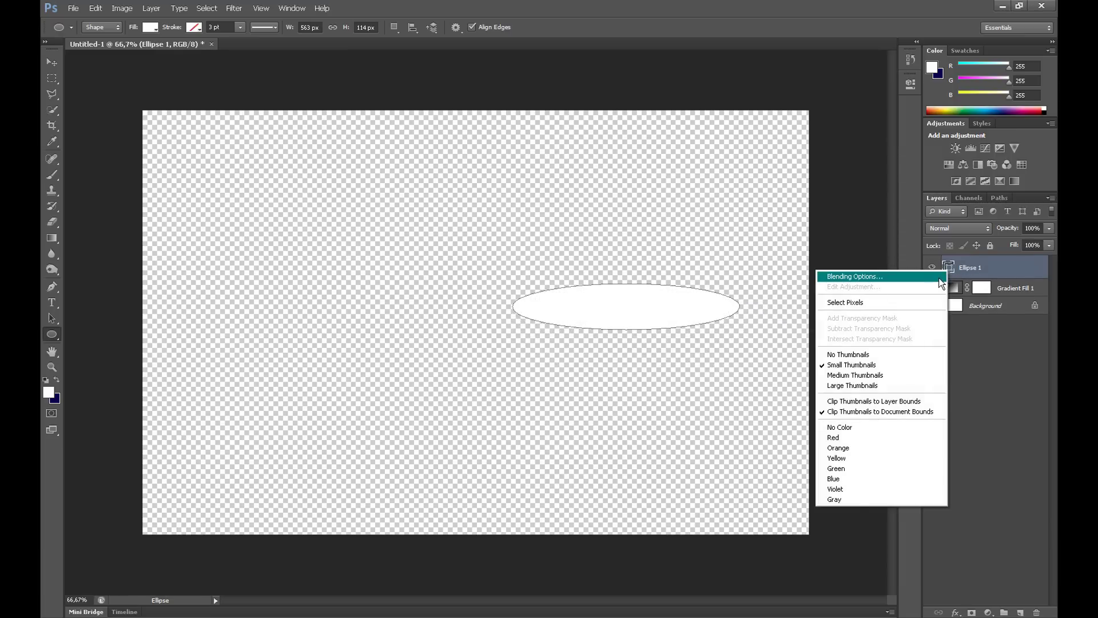
pyautogui.click(937, 278)
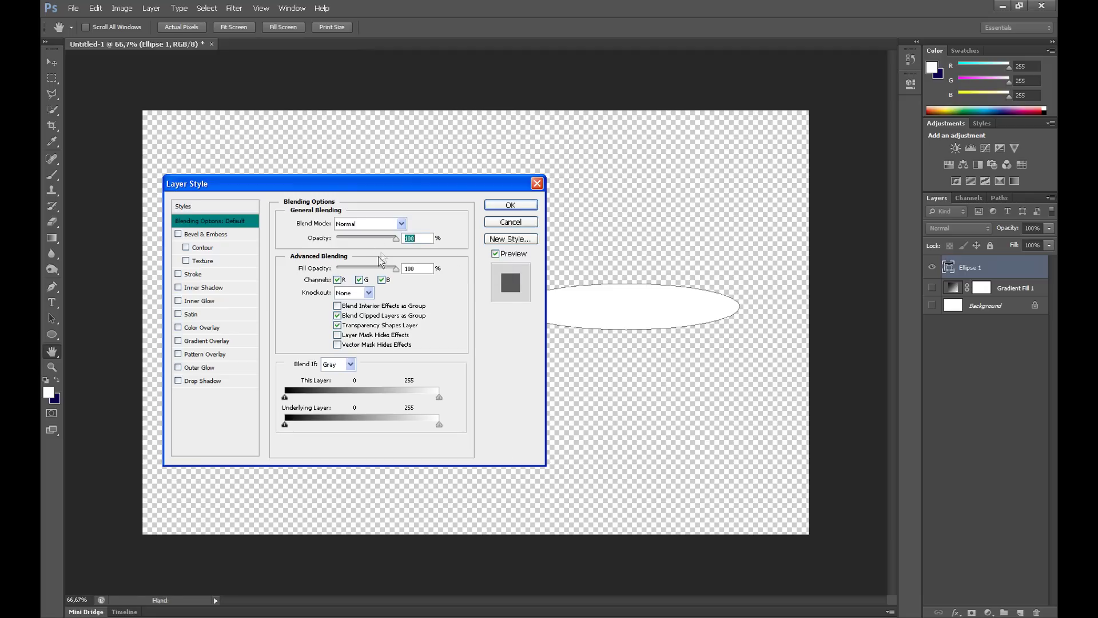
pyautogui.moveTo(368, 269); pyautogui.dragTo(266, 263)
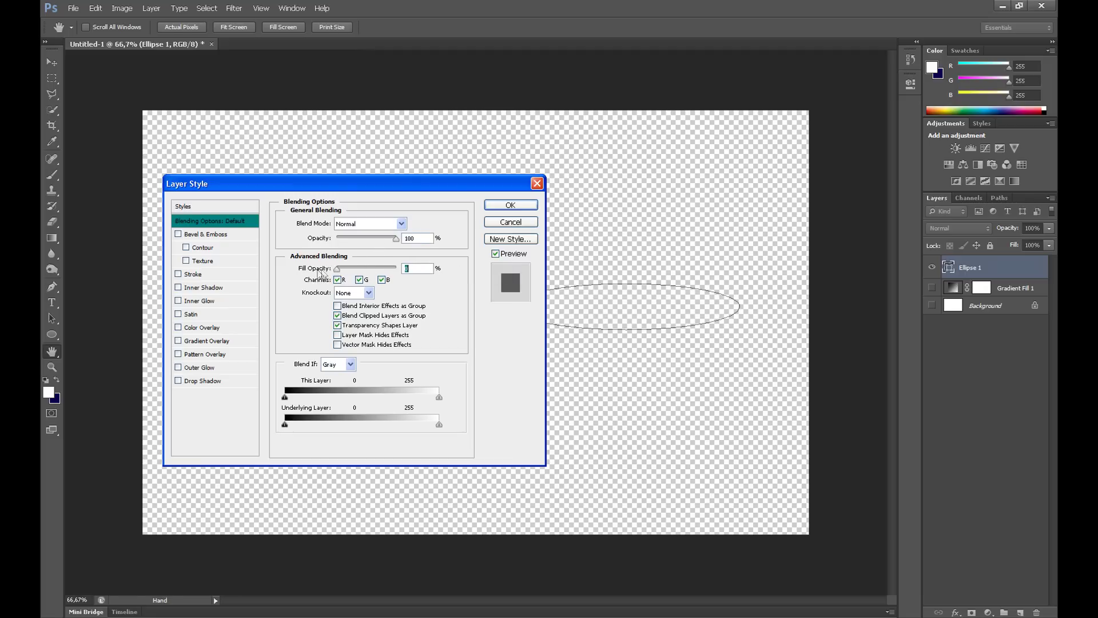
# Step: Add a black Inner Shadow to the flatter ellipse with 100% opacity and 21 px distance, and apply the layer style
pyautogui.click(215, 287)
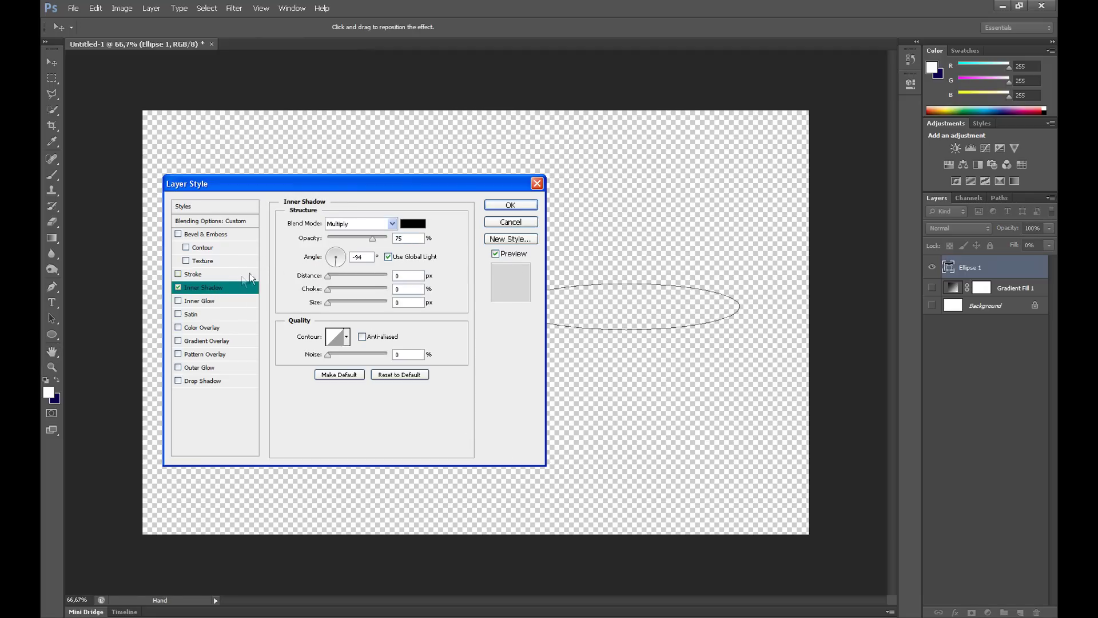
pyautogui.moveTo(373, 242); pyautogui.dragTo(395, 248)
pyautogui.moveTo(331, 276); pyautogui.dragTo(340, 276)
pyautogui.moveTo(384, 191); pyautogui.dragTo(312, 191)
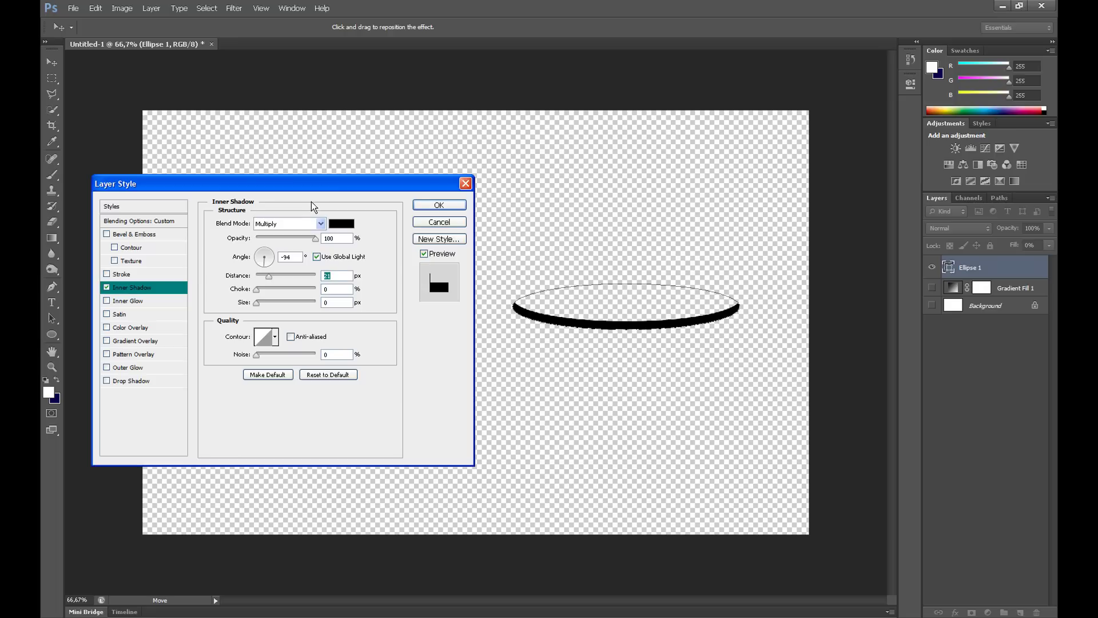
pyautogui.click(438, 205)
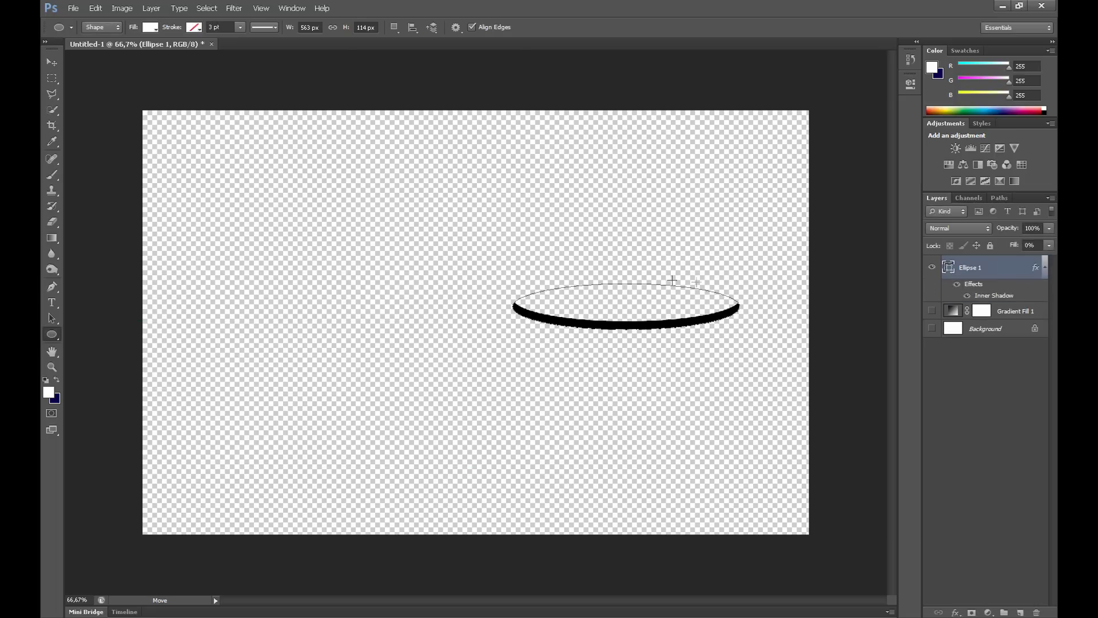
# Step: Define the flatter shadowed ellipse as a second brush preset, keeping the suggested name
pyautogui.click(95, 8)
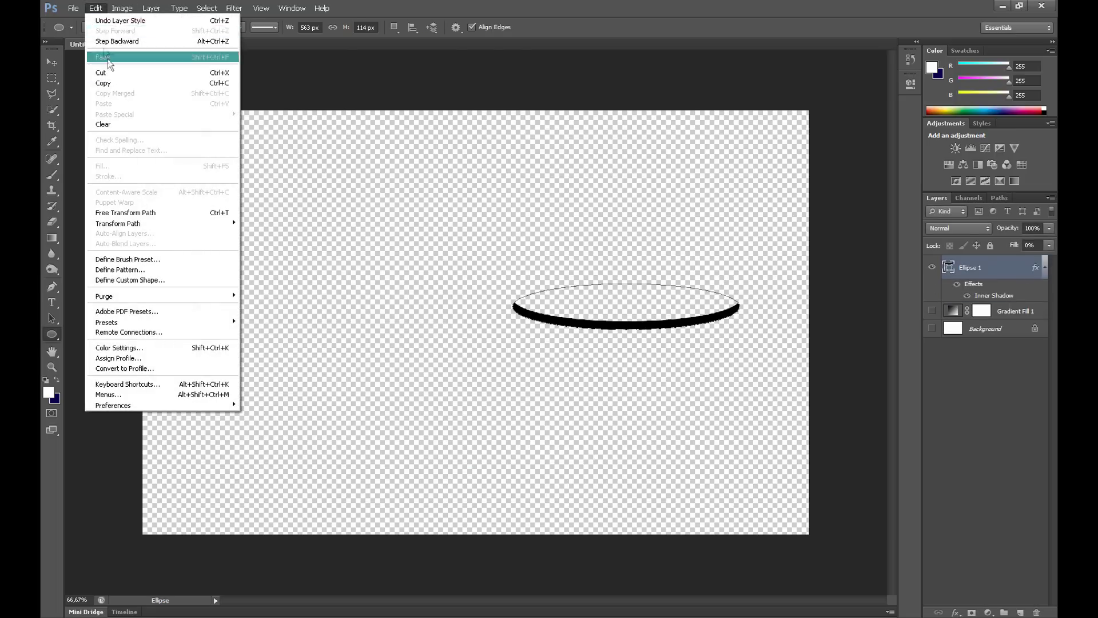
pyautogui.click(137, 260)
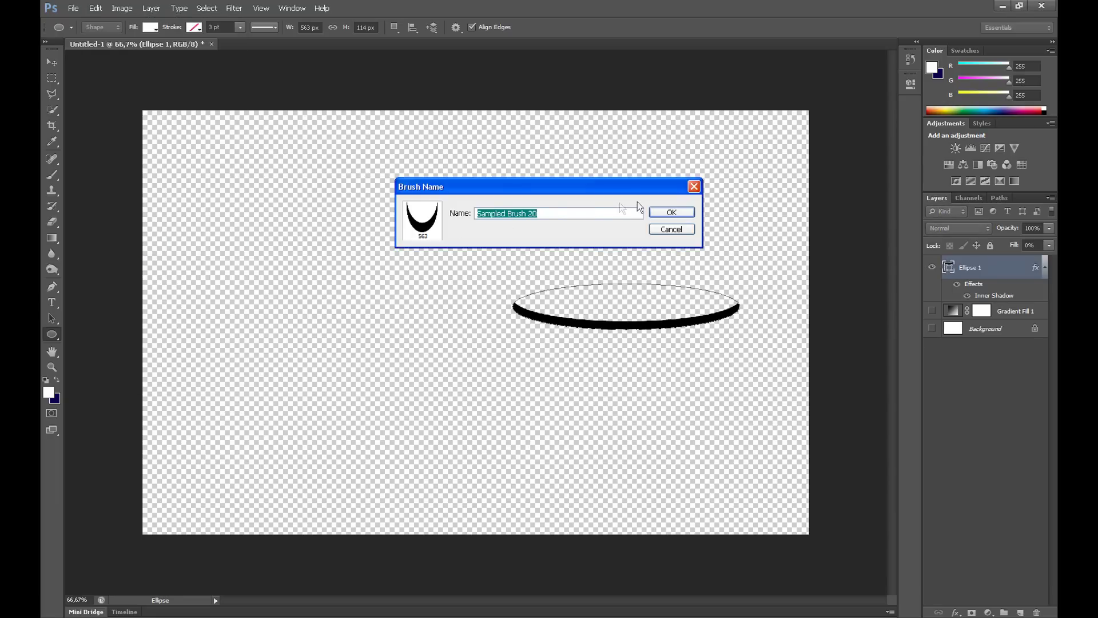
pyautogui.click(671, 212)
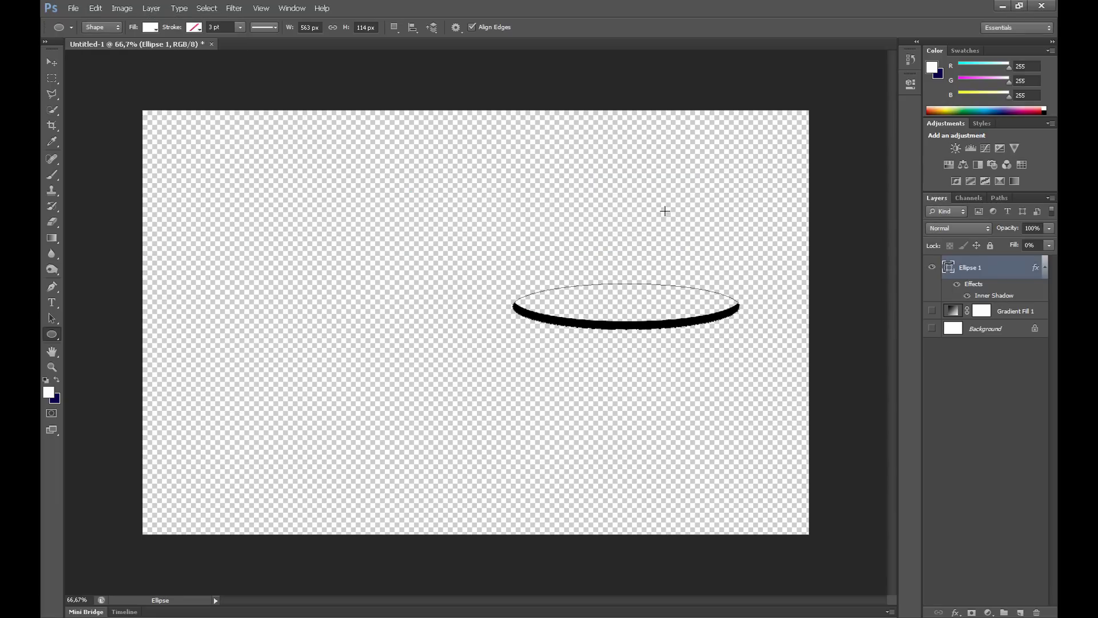
# Step: Delete the flatter ellipse's shape layer
pyautogui.rightClick(1012, 269)
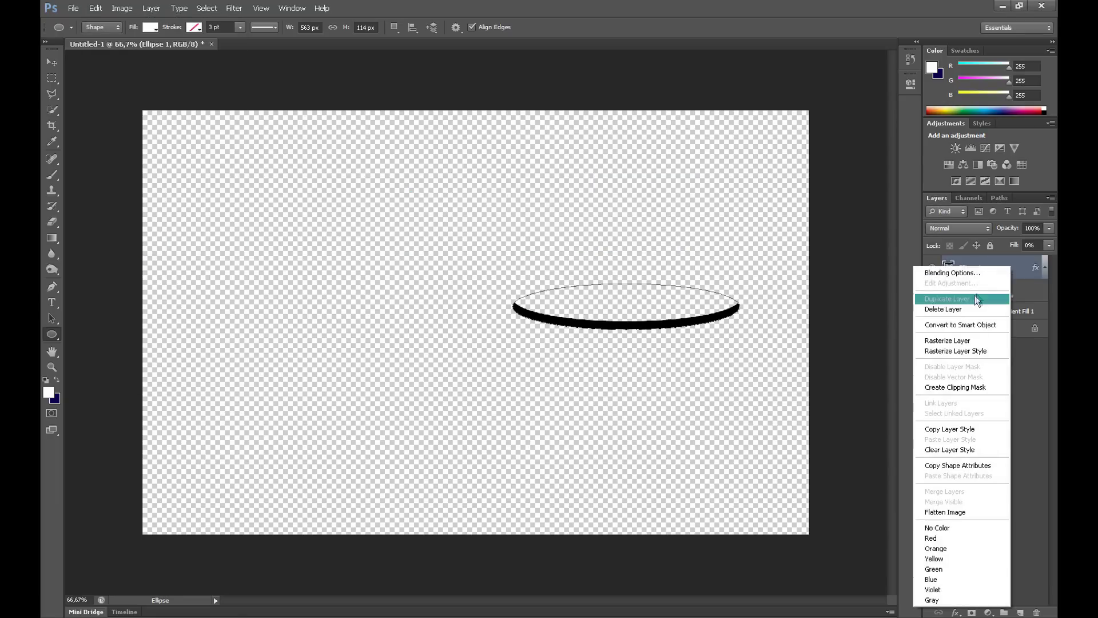
pyautogui.click(957, 308)
pyautogui.click(503, 241)
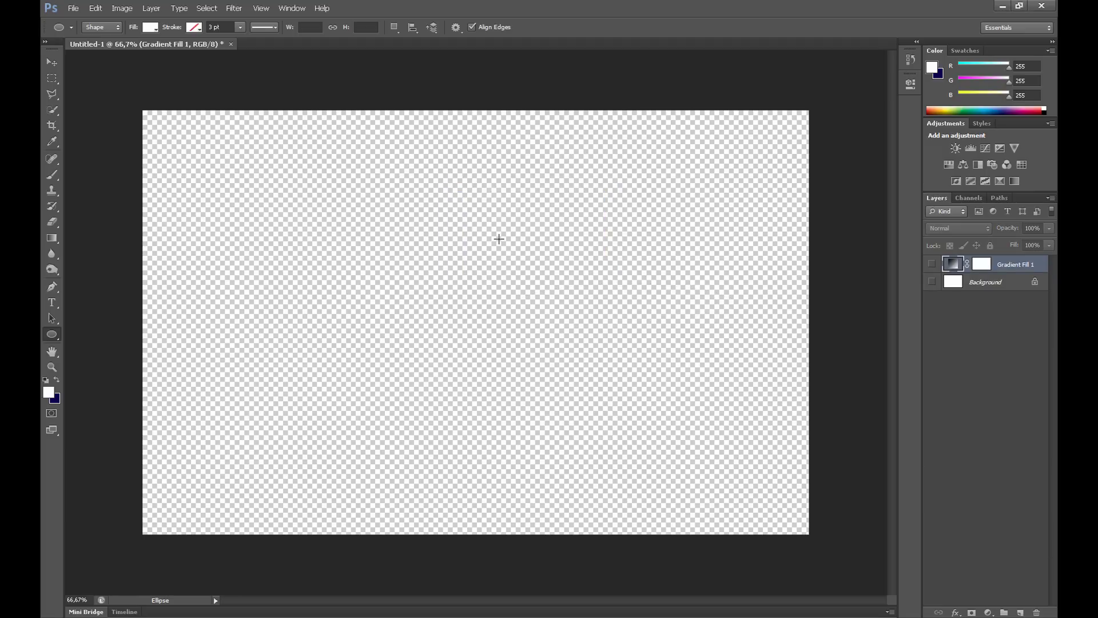
# Step: Turn the Background and Gradient Fill 1 layers visible again and add a new empty layer above them
pyautogui.click(933, 282)
pyautogui.click(931, 264)
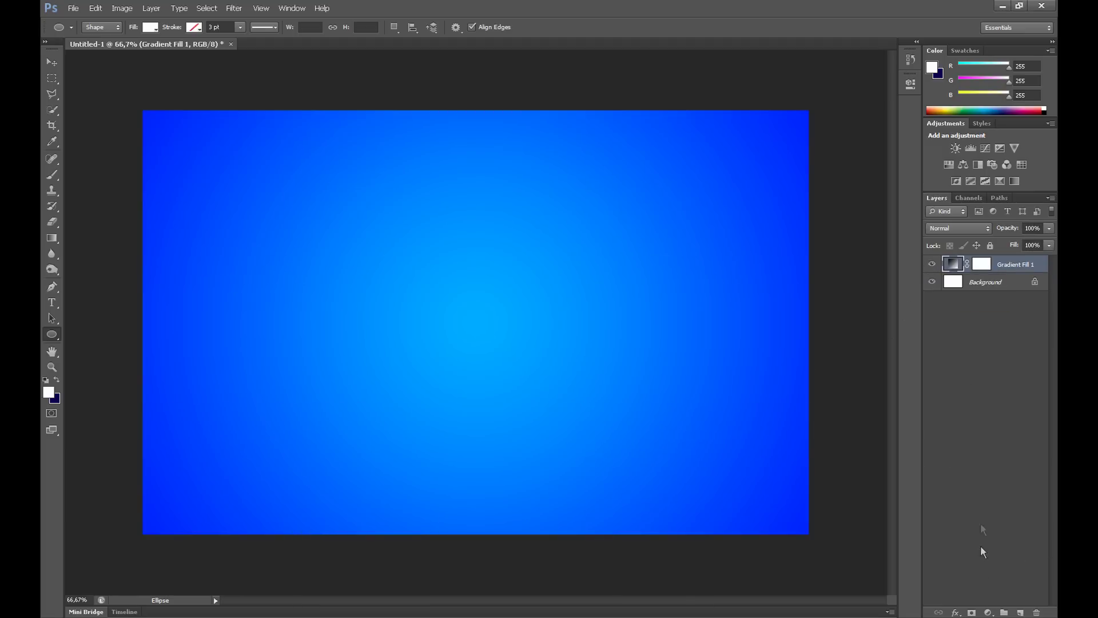
pyautogui.click(1022, 612)
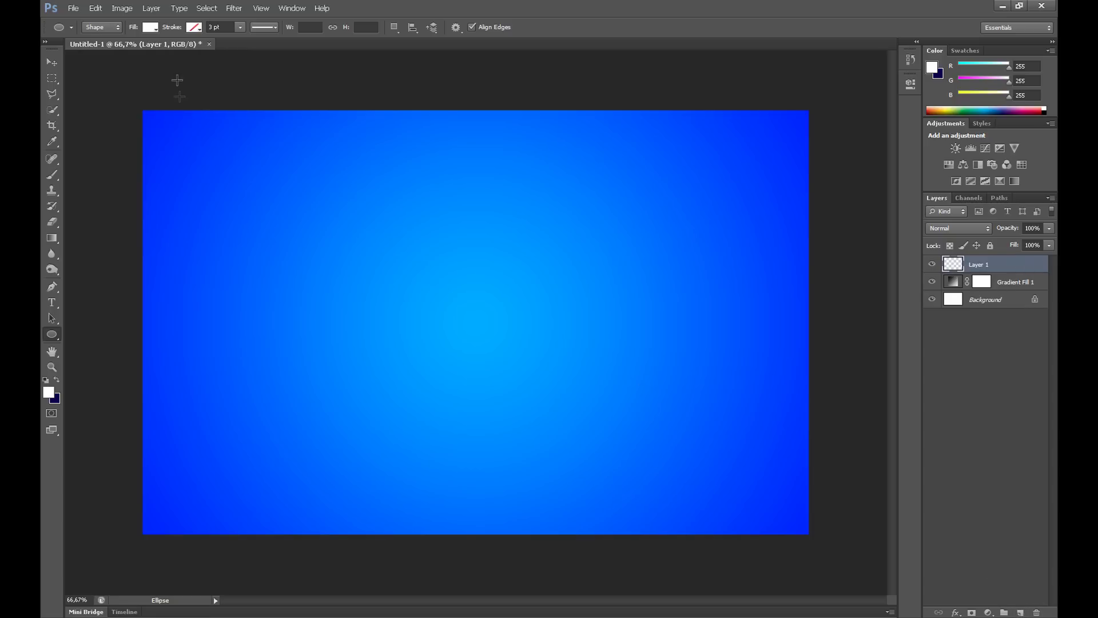
# Step: Choose the custom 524 px arc brush and stamp one white arc in the lower-right part of the canvas
pyautogui.click(58, 174)
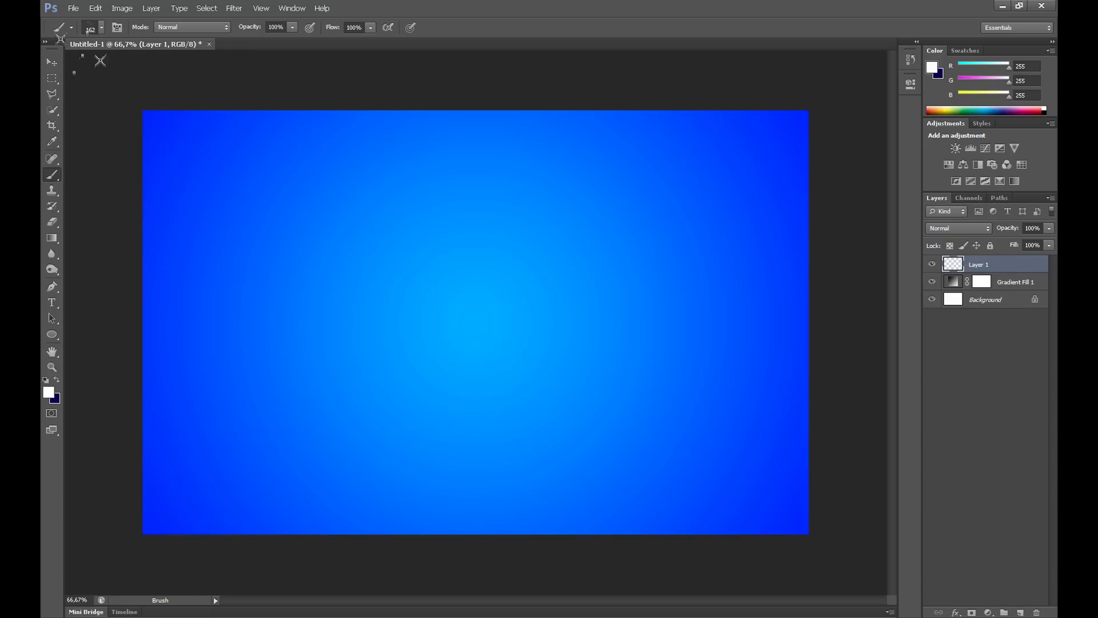
pyautogui.click(94, 27)
pyautogui.moveTo(180, 121); pyautogui.dragTo(179, 182)
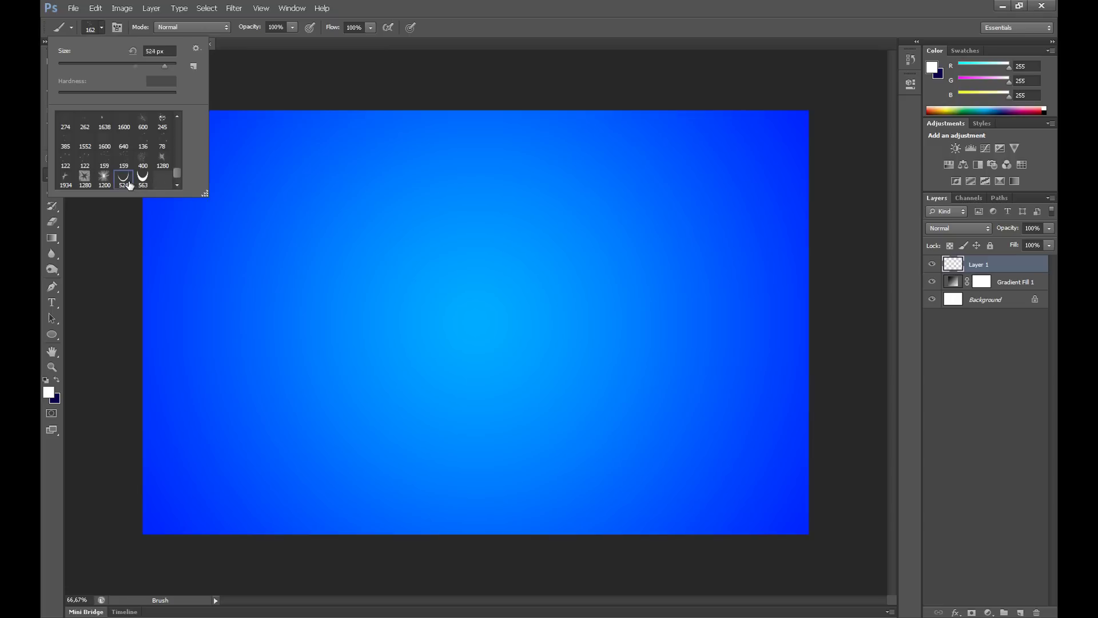
pyautogui.click(97, 30)
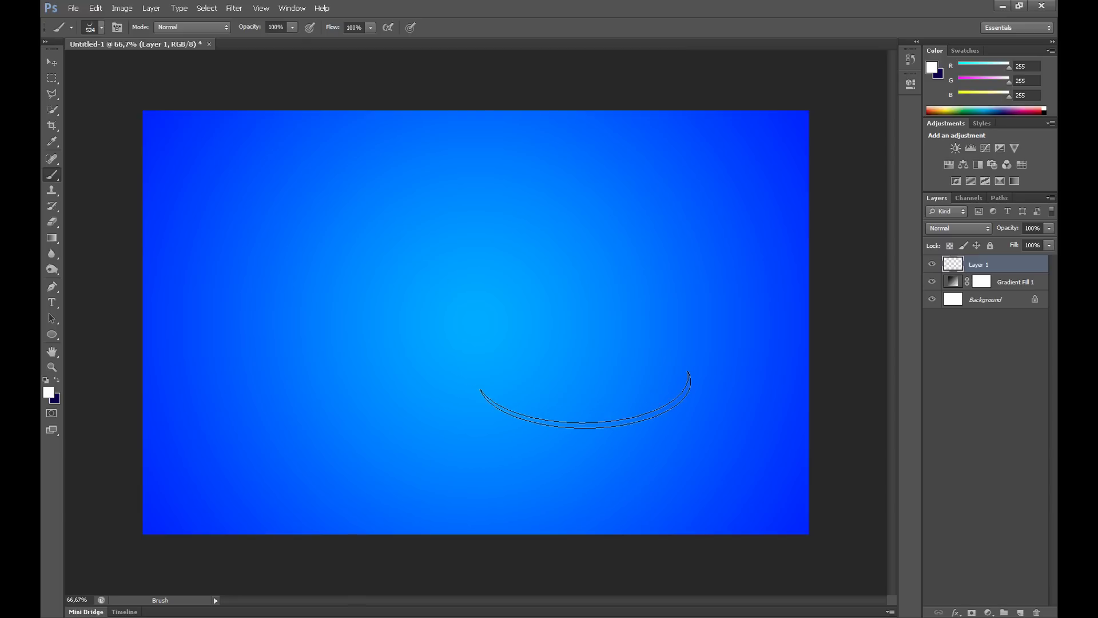
pyautogui.click(585, 400)
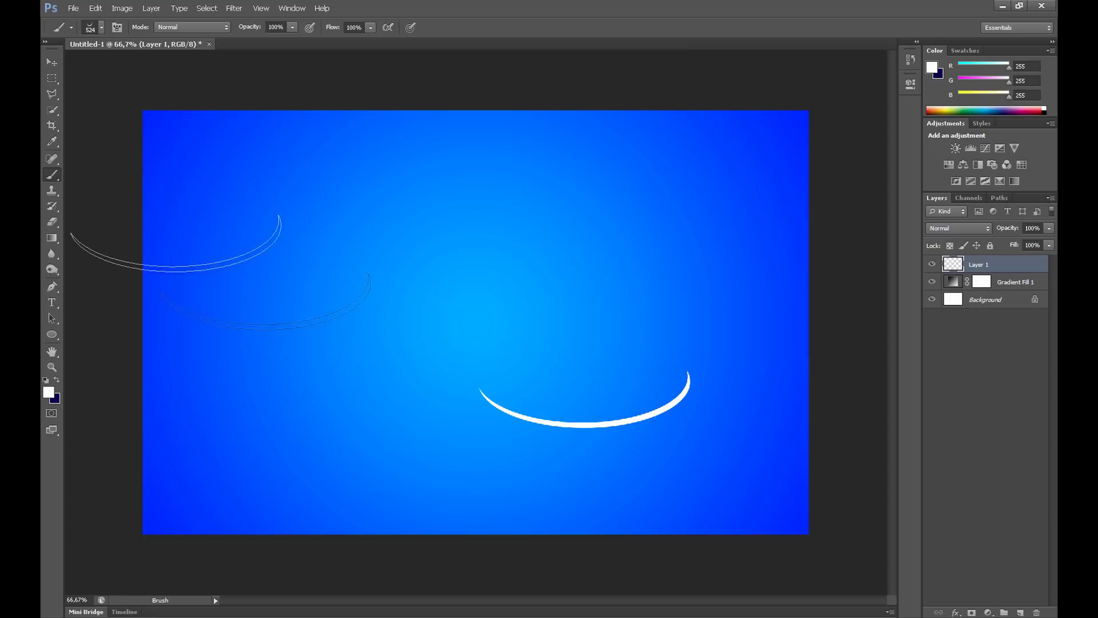
# Step: Enlarge the white arc with Free Transform to about 121% width and 122% height, and apply the transformation
pyautogui.click(52, 79)
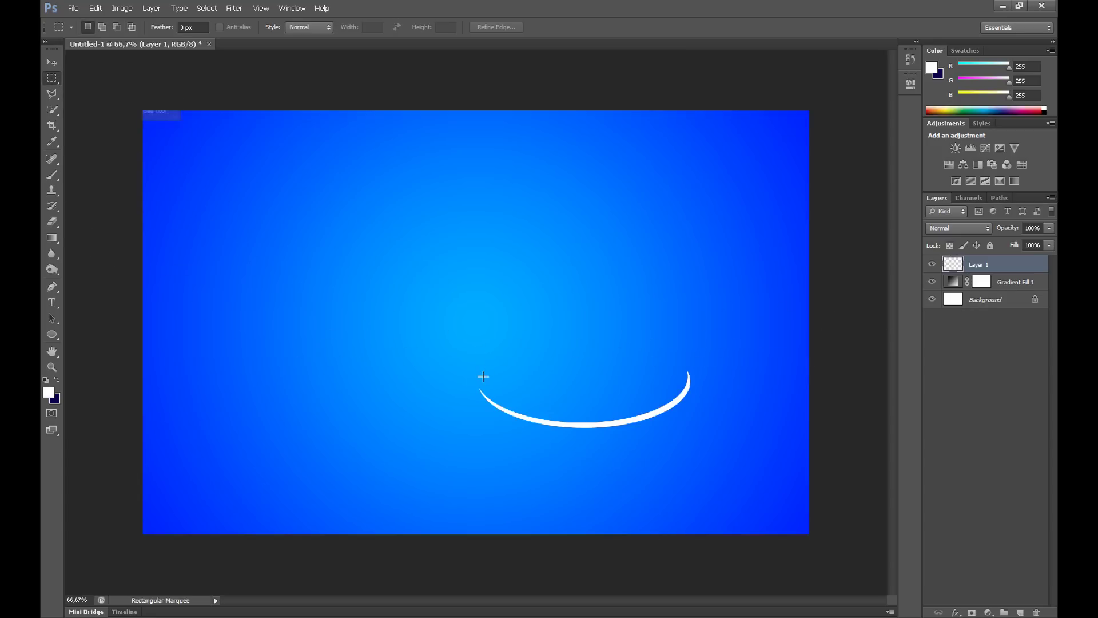
pyautogui.rightClick(482, 377)
pyautogui.click(511, 467)
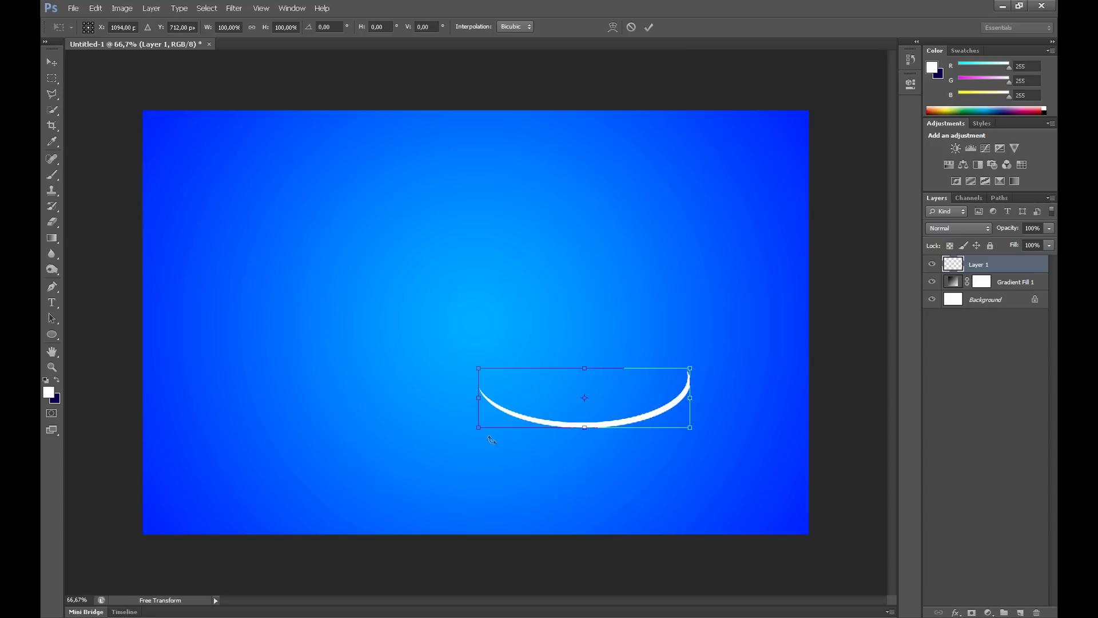
pyautogui.moveTo(478, 429); pyautogui.dragTo(438, 441)
pyautogui.moveTo(517, 407); pyautogui.dragTo(583, 383)
pyautogui.click(51, 78)
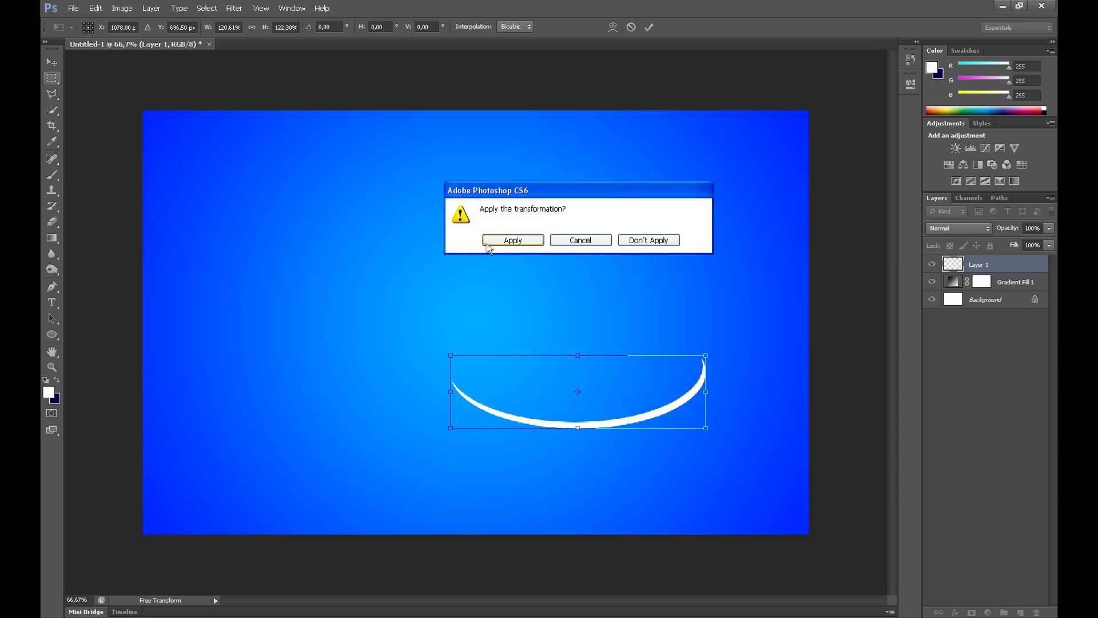
pyautogui.click(515, 241)
# Step: Duplicate the arc layer and move the copy straight up above the original arc
pyautogui.rightClick(995, 265)
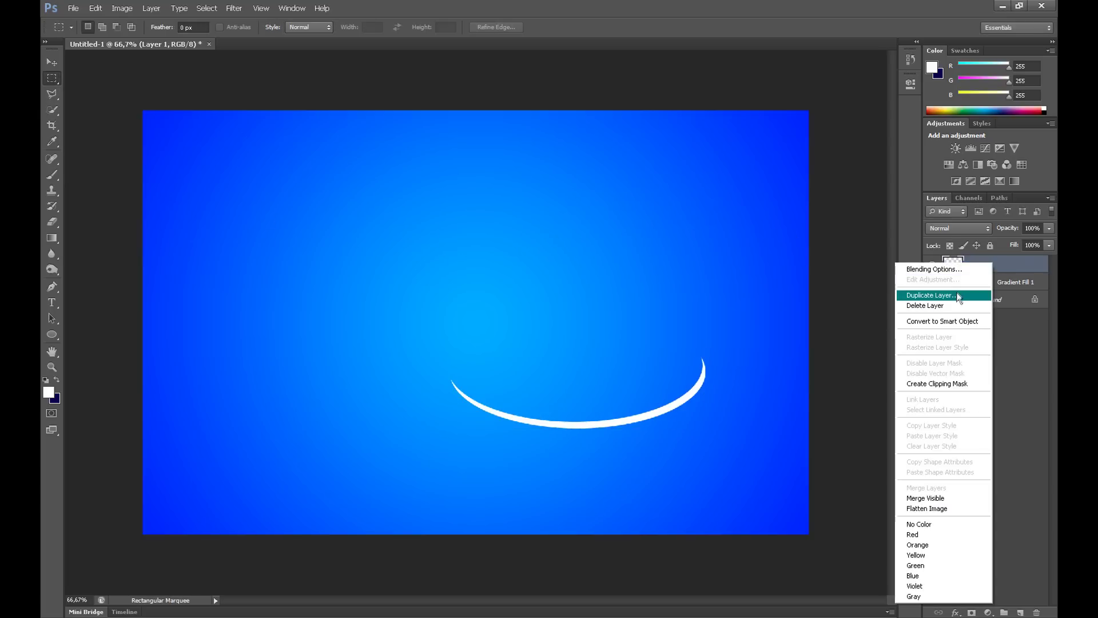
pyautogui.click(958, 291)
pyautogui.click(654, 191)
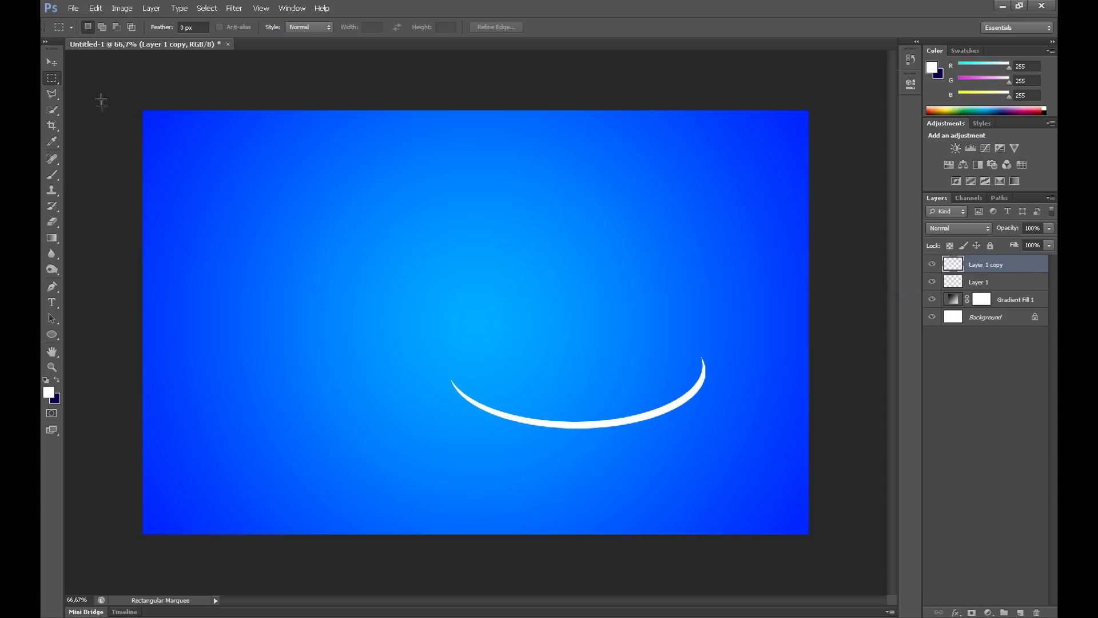
pyautogui.click(51, 61)
pyautogui.moveTo(560, 428); pyautogui.dragTo(556, 363)
# Step: Scale the copied arc to about 81% width and 88% height, center it above the lower arc and apply the transformation
pyautogui.click(55, 82)
pyautogui.rightClick(441, 349)
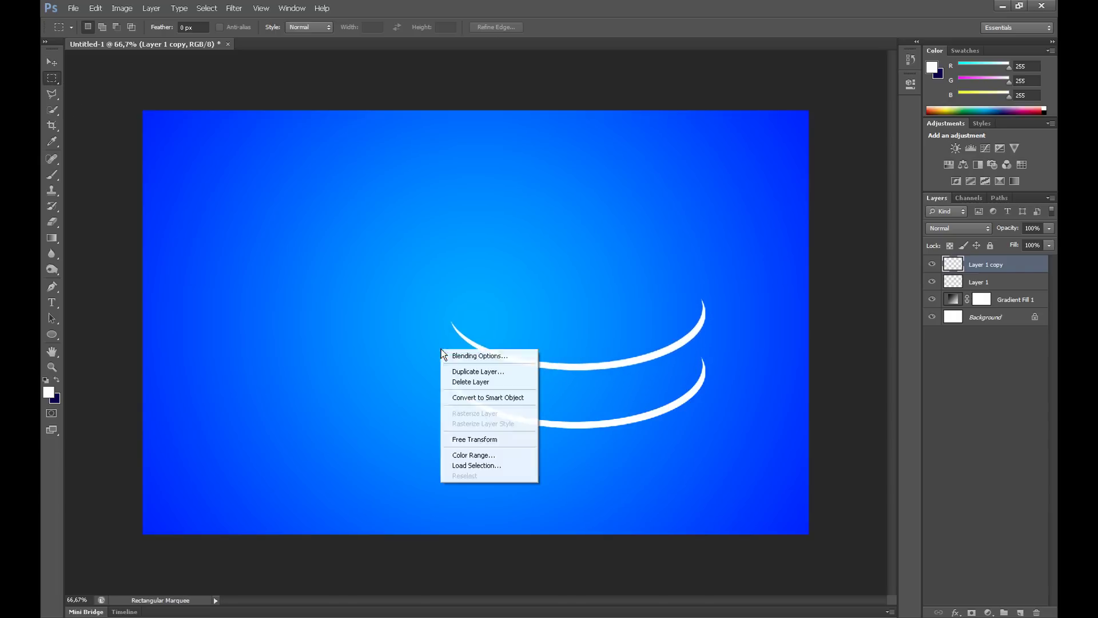
pyautogui.click(480, 438)
pyautogui.moveTo(451, 296); pyautogui.dragTo(498, 305)
pyautogui.moveTo(587, 335); pyautogui.dragTo(571, 329)
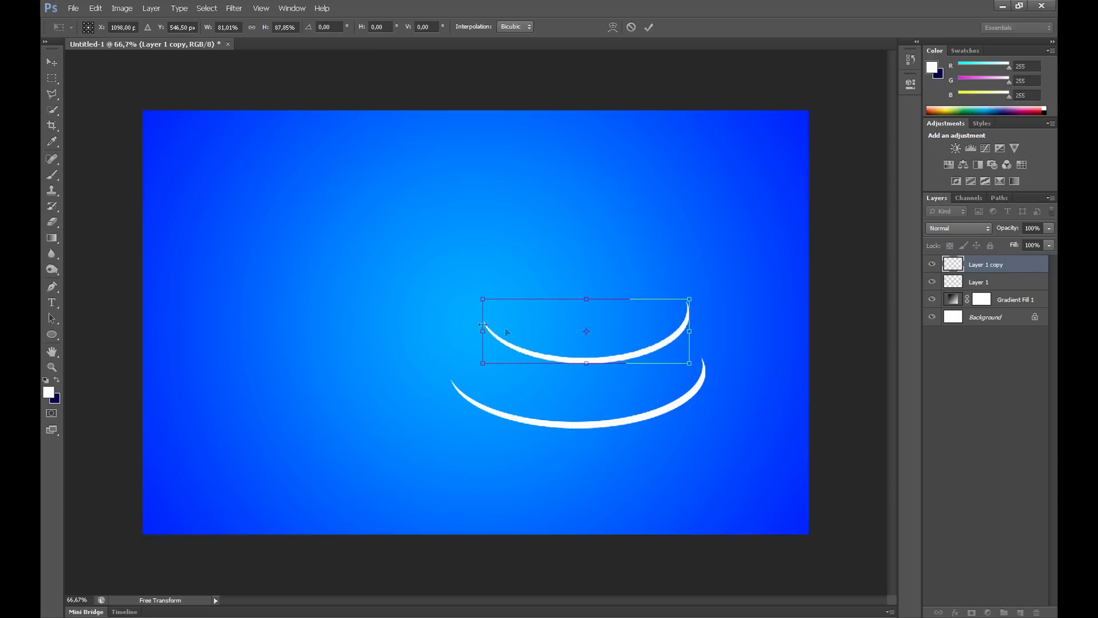
pyautogui.click(46, 79)
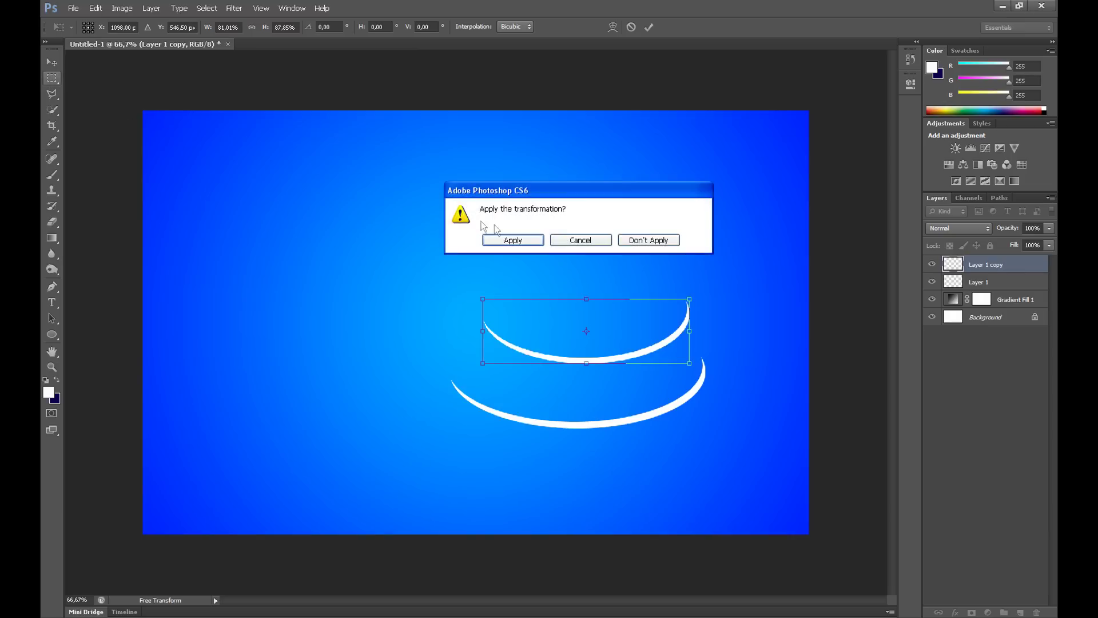
pyautogui.click(511, 239)
# Step: Duplicate the Layer 1 copy arc and move the new copy up to form a third arc on top
pyautogui.rightClick(978, 269)
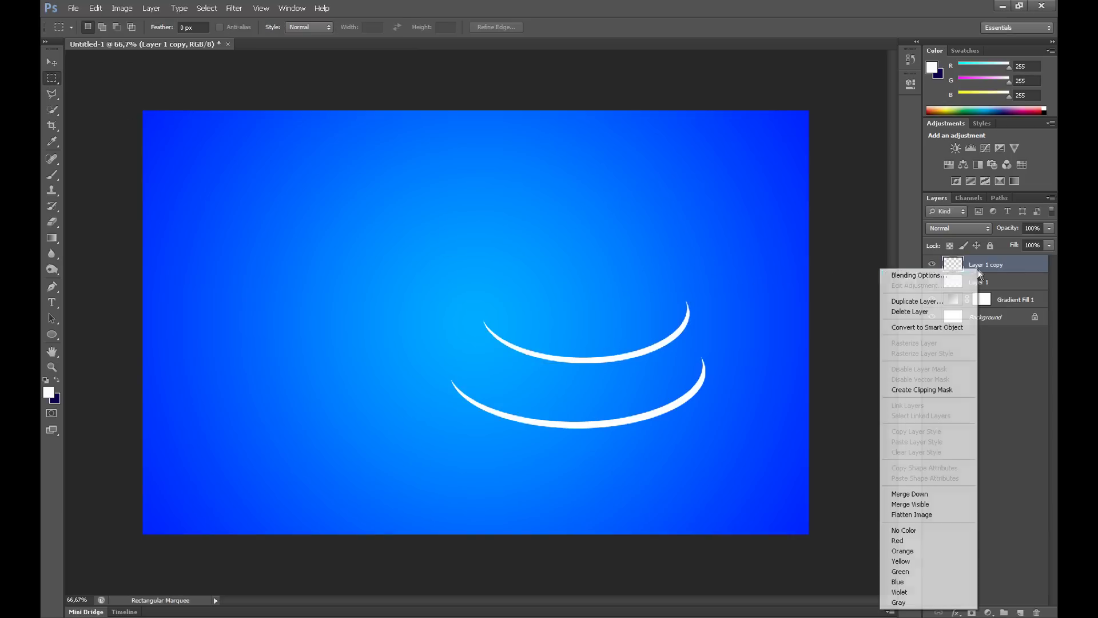
pyautogui.click(934, 298)
pyautogui.click(652, 195)
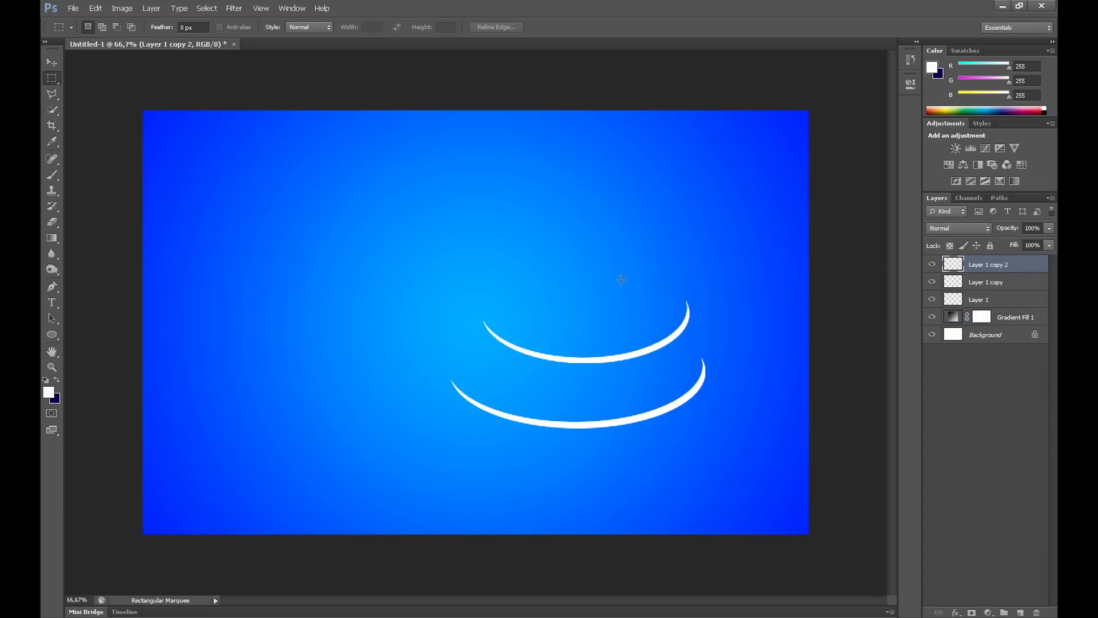
pyautogui.click(52, 62)
pyautogui.moveTo(553, 347); pyautogui.dragTo(554, 284)
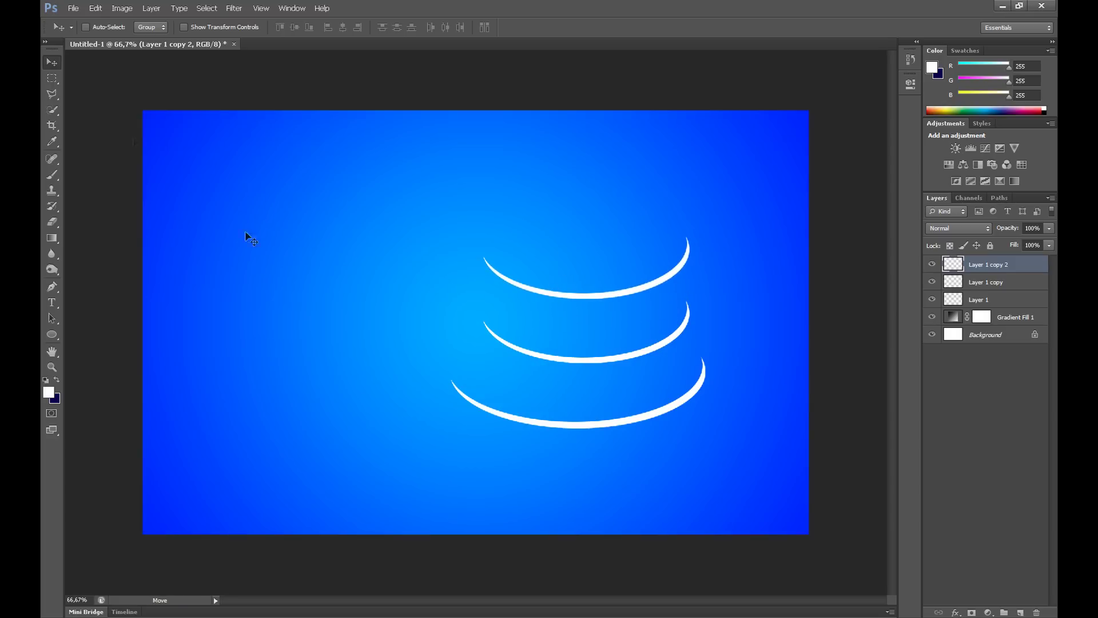
# Step: Scale the third arc with Free Transform to about 78% width and 79% height, center it above the lower arcs and apply the transformation
pyautogui.click(53, 77)
pyautogui.rightClick(487, 301)
pyautogui.click(503, 388)
pyautogui.moveTo(480, 230); pyautogui.dragTo(544, 267)
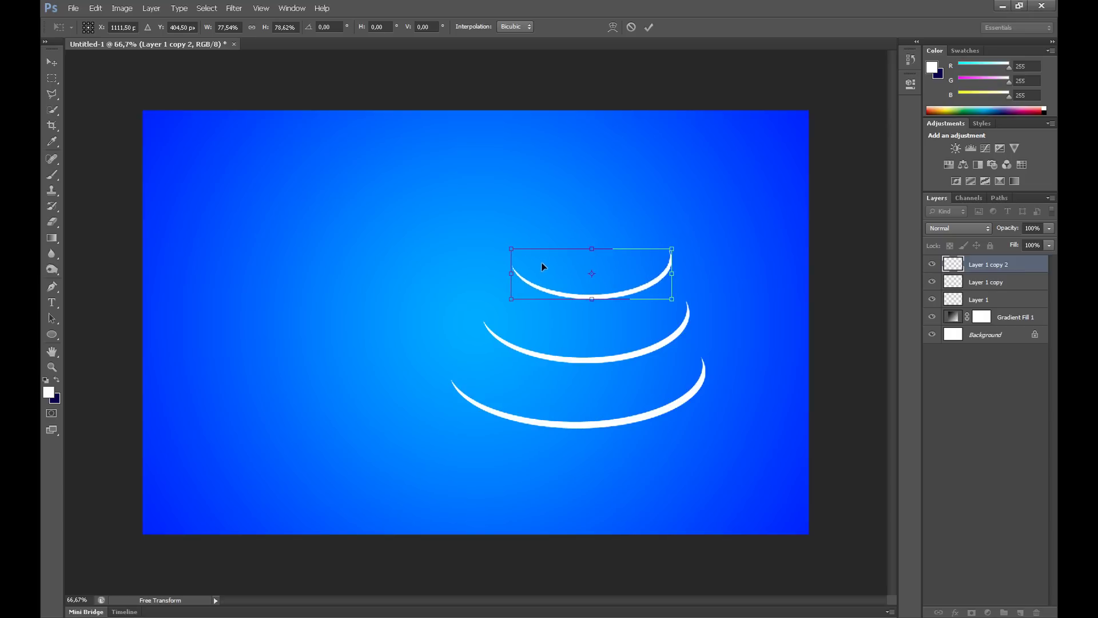
pyautogui.click(52, 78)
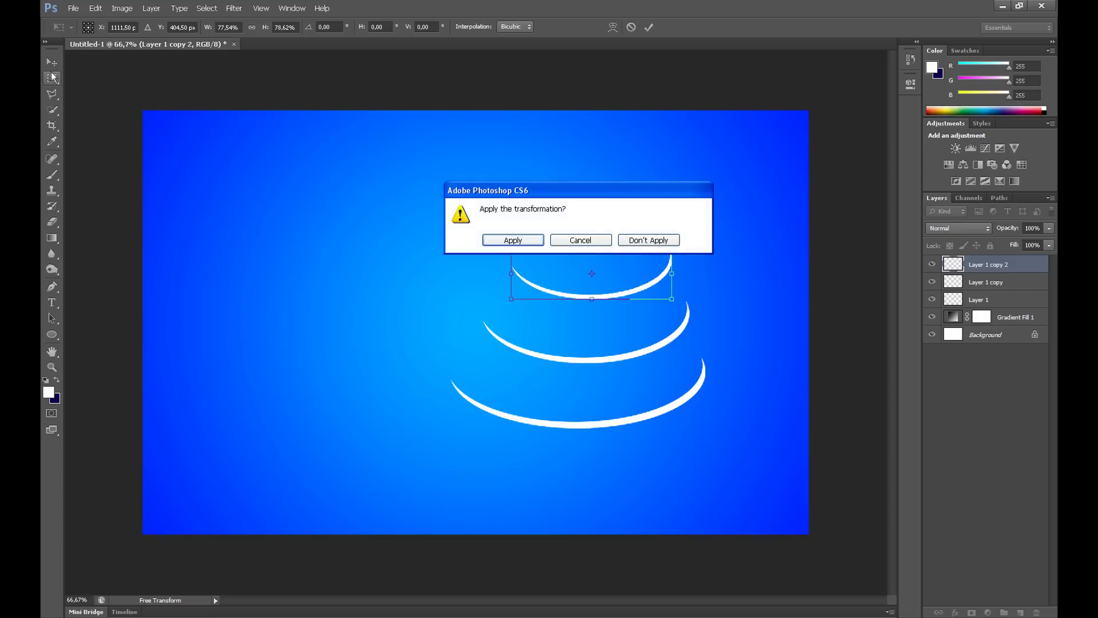
pyautogui.click(513, 240)
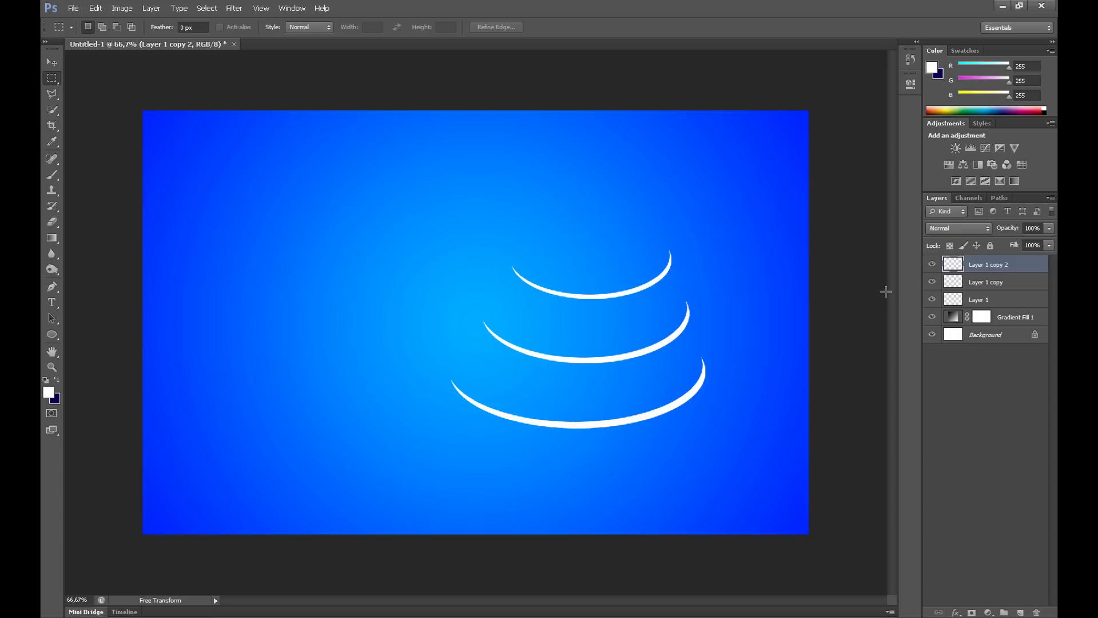
# Step: Duplicate the Layer 1 copy 2 arc and move the copy straight up to form a fourth arc
pyautogui.rightClick(1002, 265)
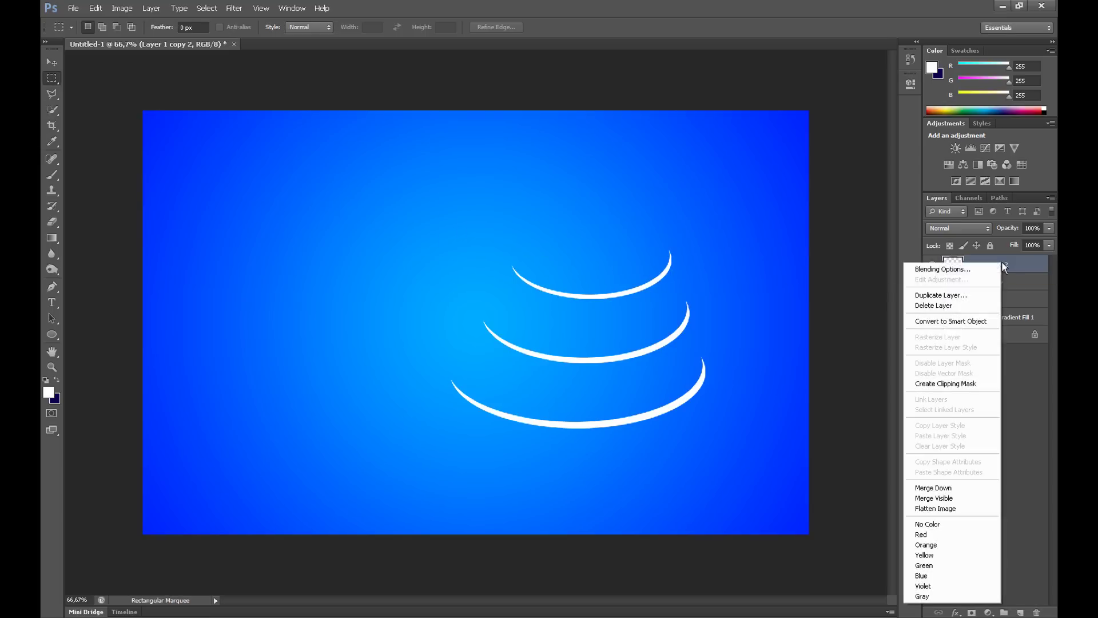
pyautogui.click(938, 307)
pyautogui.press('Return')
pyautogui.moveTo(585, 285); pyautogui.dragTo(585, 234)
# Step: Shrink the fourth arc with Free Transform so it is narrower than the arc below, and apply the transformation
pyautogui.rightClick(436, 262)
pyautogui.click(466, 351)
pyautogui.moveTo(515, 200); pyautogui.dragTo(595, 209)
pyautogui.press('Return')
# Step: Duplicate the largest arc's layer, Layer 1, and move the copy down below the lowest arc
pyautogui.rightClick(967, 335)
pyautogui.click(929, 328)
pyautogui.press('Return')
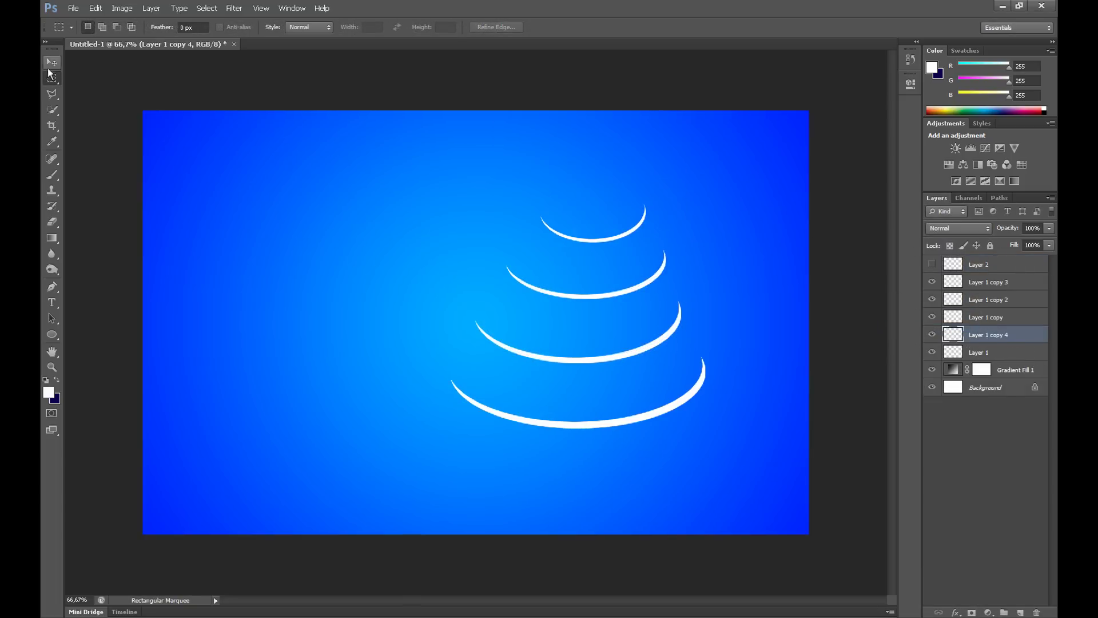
pyautogui.click(52, 62)
pyautogui.moveTo(562, 424); pyautogui.dragTo(563, 485)
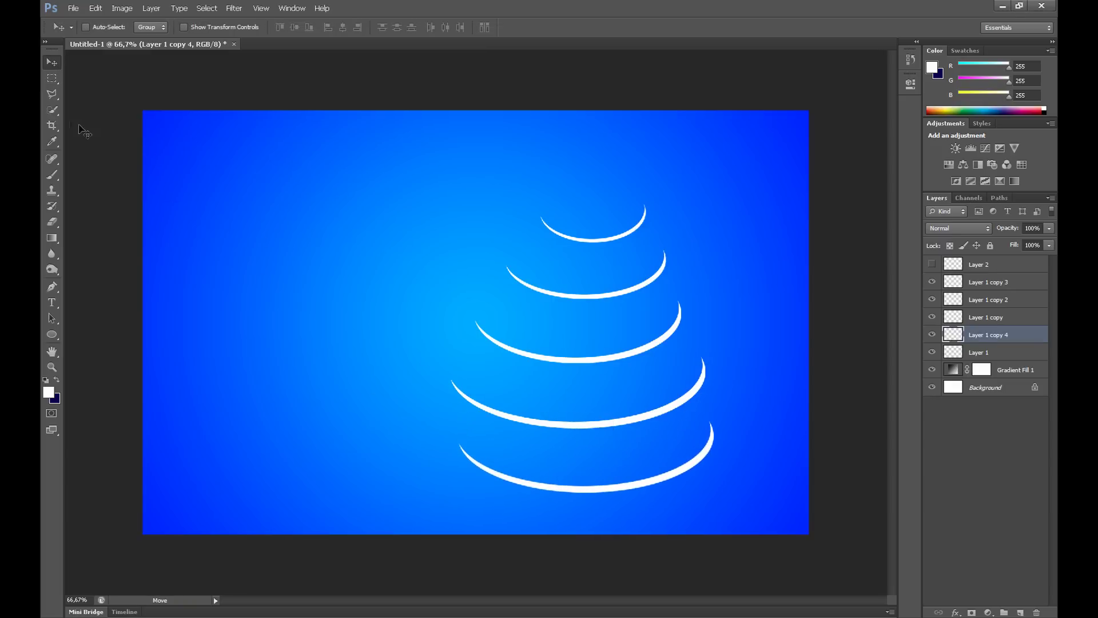
# Step: Distort the lowest arc with Free Transform so its left end pulls inward and it tilts up to the right, and apply the transformation
pyautogui.click(52, 78)
pyautogui.rightClick(439, 430)
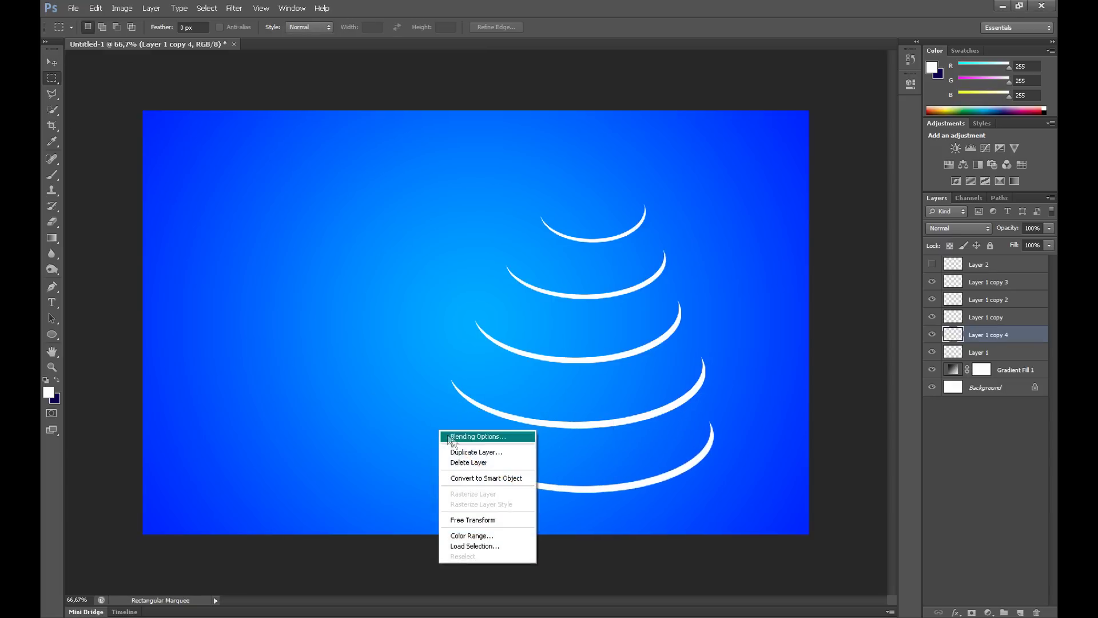
pyautogui.click(474, 520)
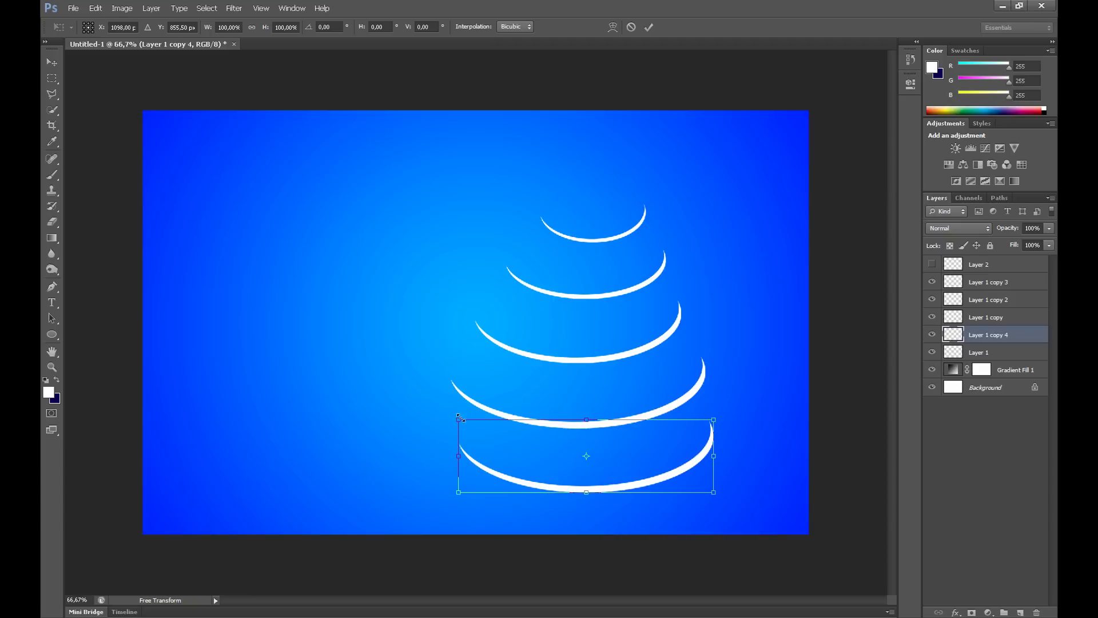
pyautogui.moveTo(451, 412); pyautogui.dragTo(535, 444)
pyautogui.moveTo(645, 457); pyautogui.dragTo(637, 456)
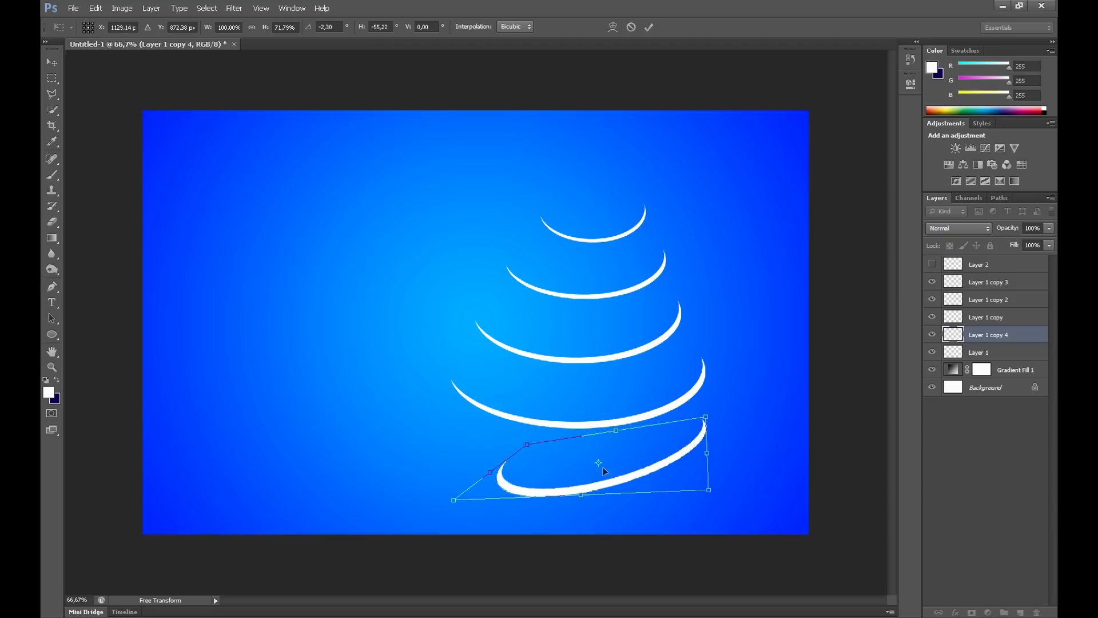
pyautogui.click(54, 82)
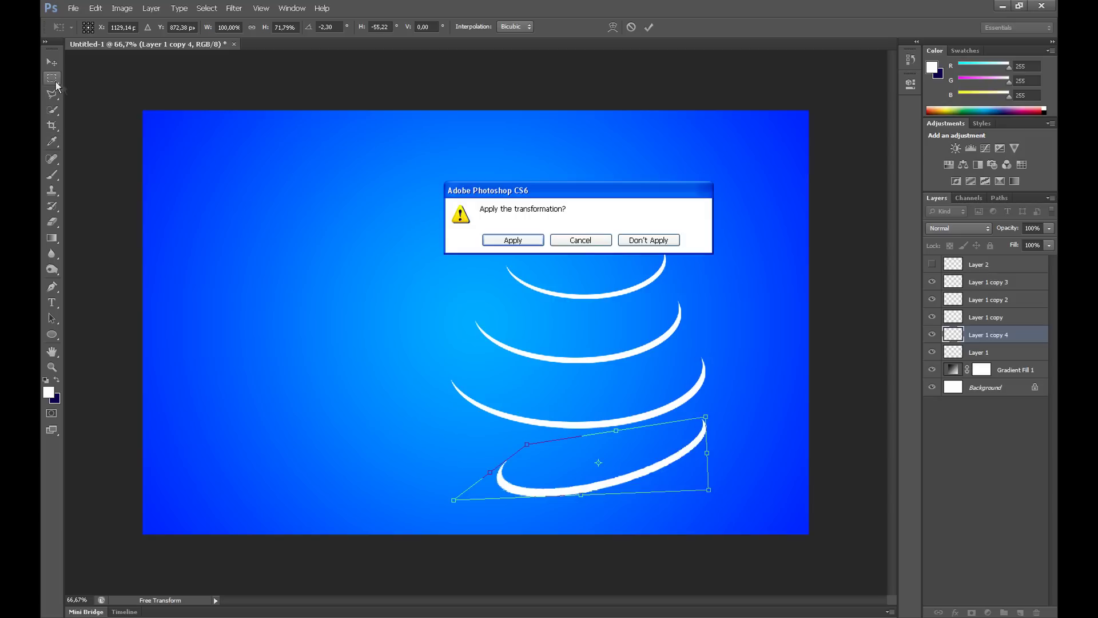
pyautogui.click(514, 239)
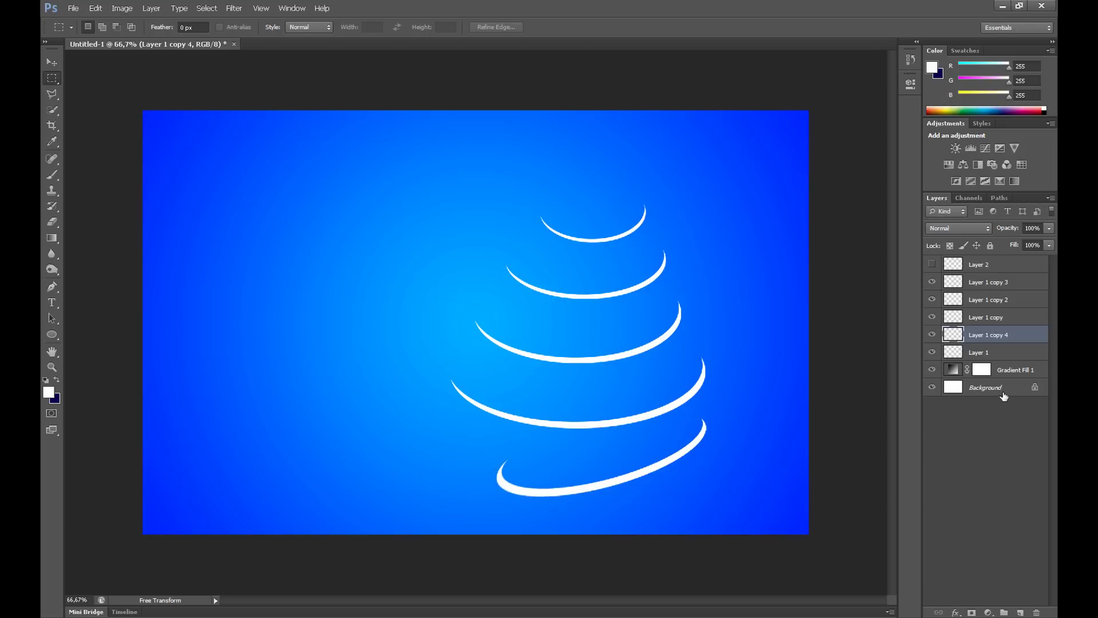
# Step: Add a new layer and stamp a white arc above the stack with the 563 px custom arc brush
pyautogui.click(1020, 613)
pyautogui.click(52, 174)
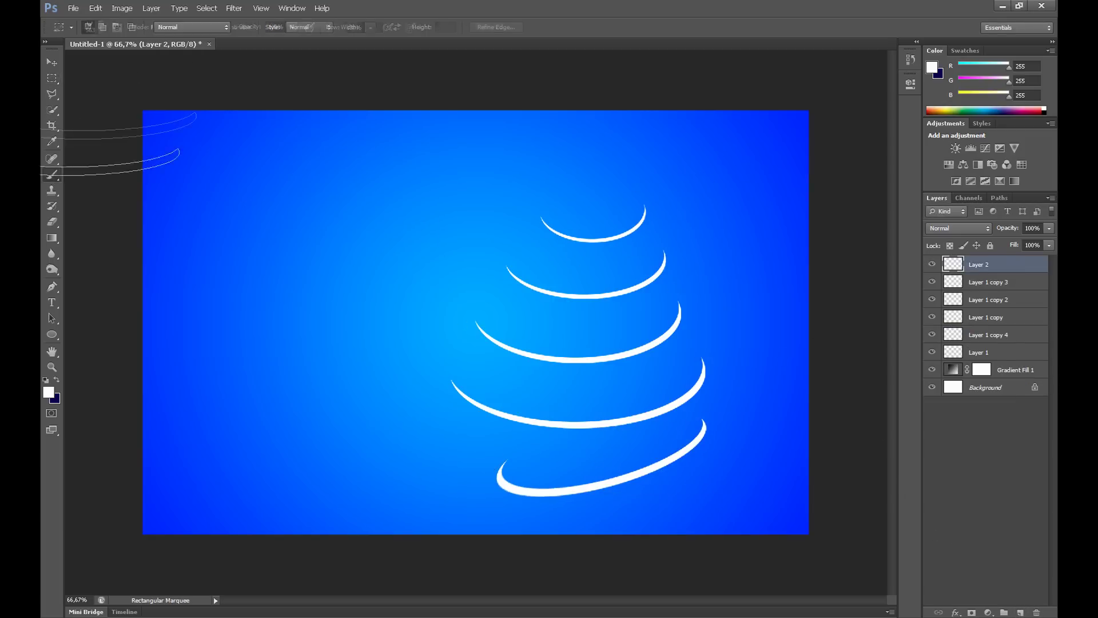
pyautogui.click(97, 28)
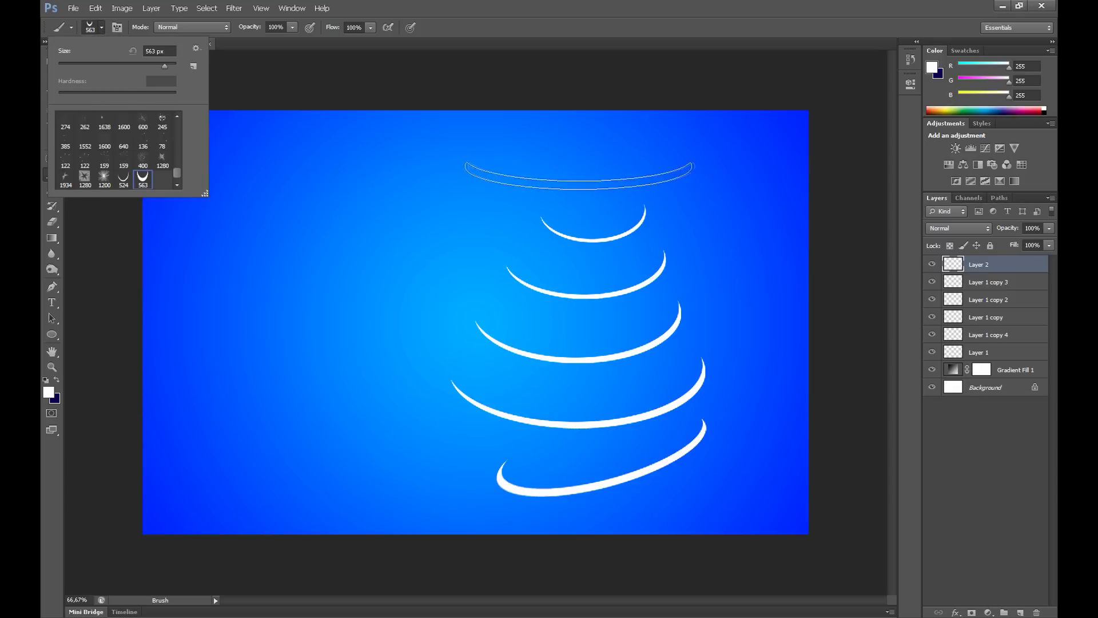
pyautogui.click(589, 169)
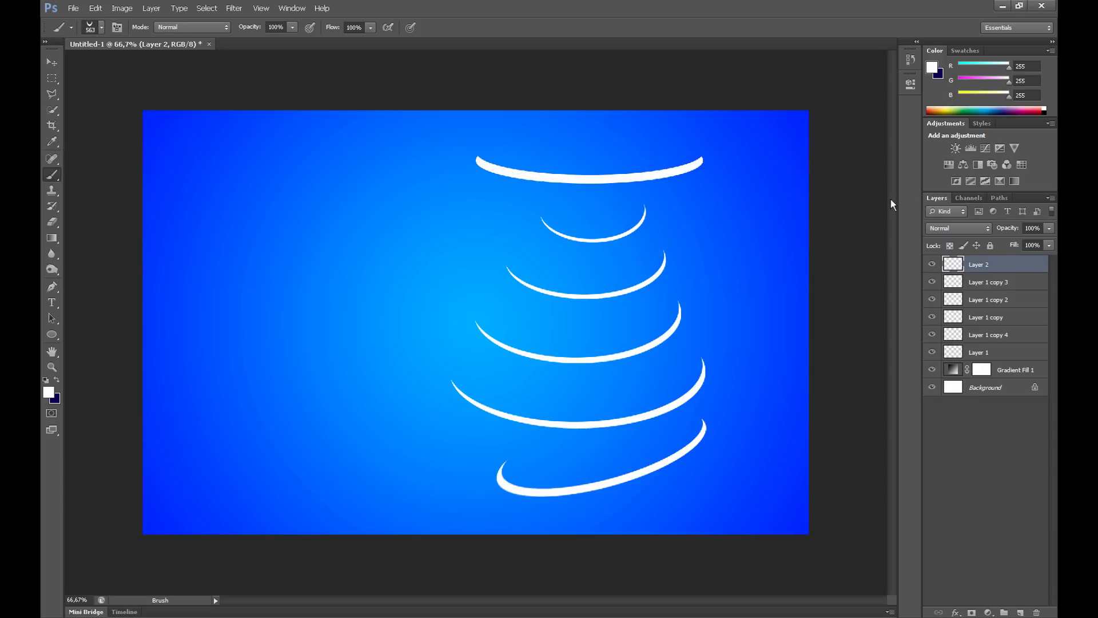
# Step: Shrink the newly stamped arc with Free Transform to a small, narrow arc centered at the peak of the stack
pyautogui.click(52, 77)
pyautogui.rightClick(463, 204)
pyautogui.click(490, 294)
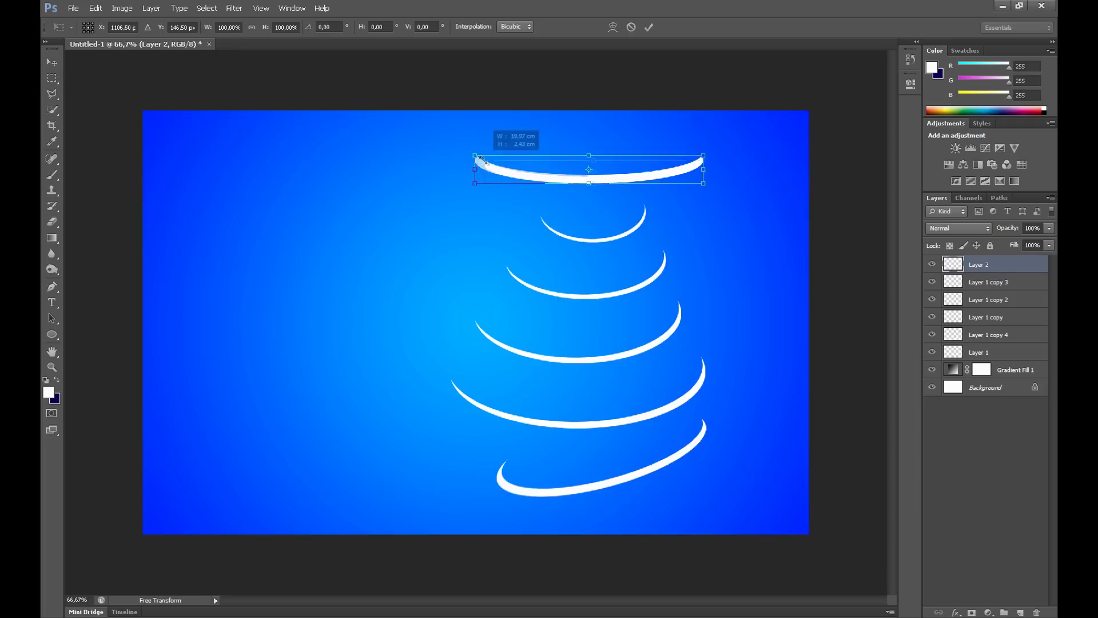
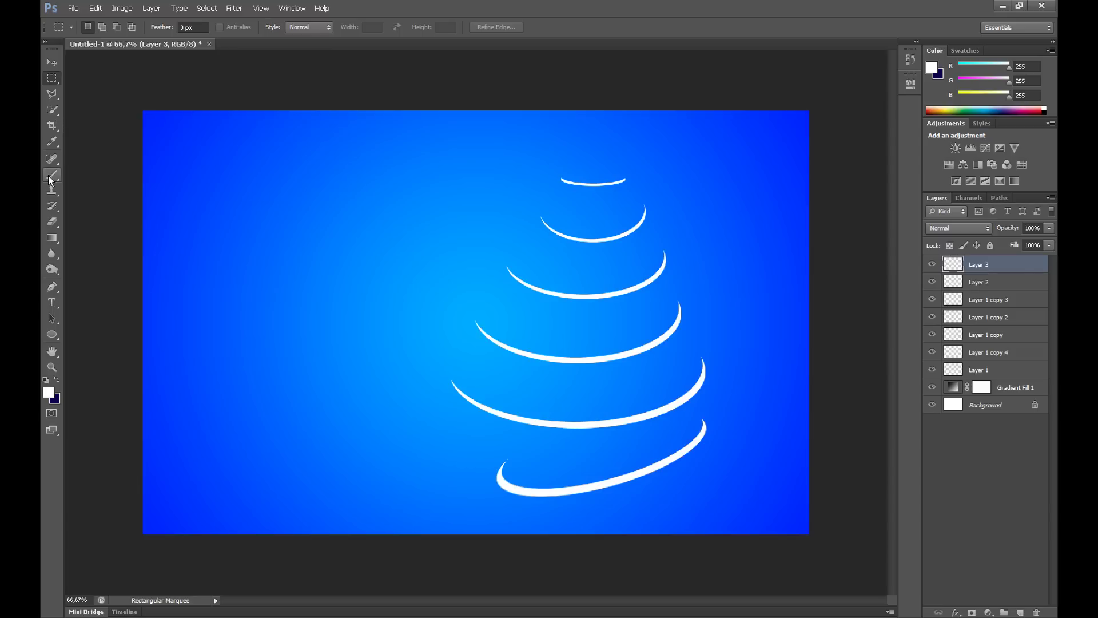
pyautogui.click(100, 28)
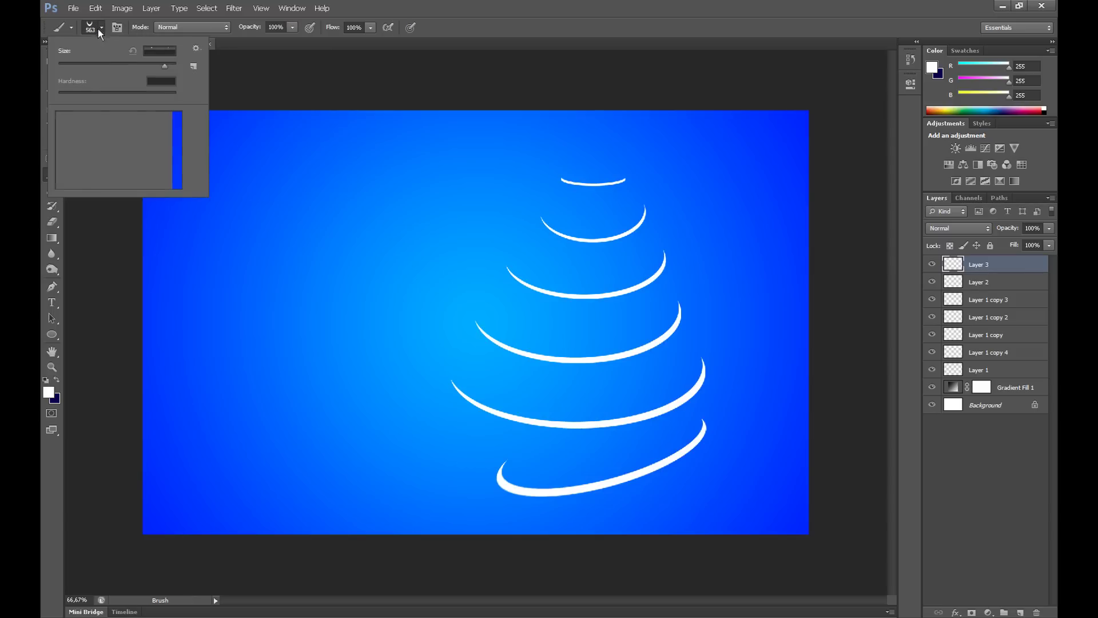
pyautogui.moveTo(176, 177)
pyautogui.mouseDown()
pyautogui.moveTo(179, 140)
pyautogui.moveTo(175, 173)
pyautogui.mouseUp()
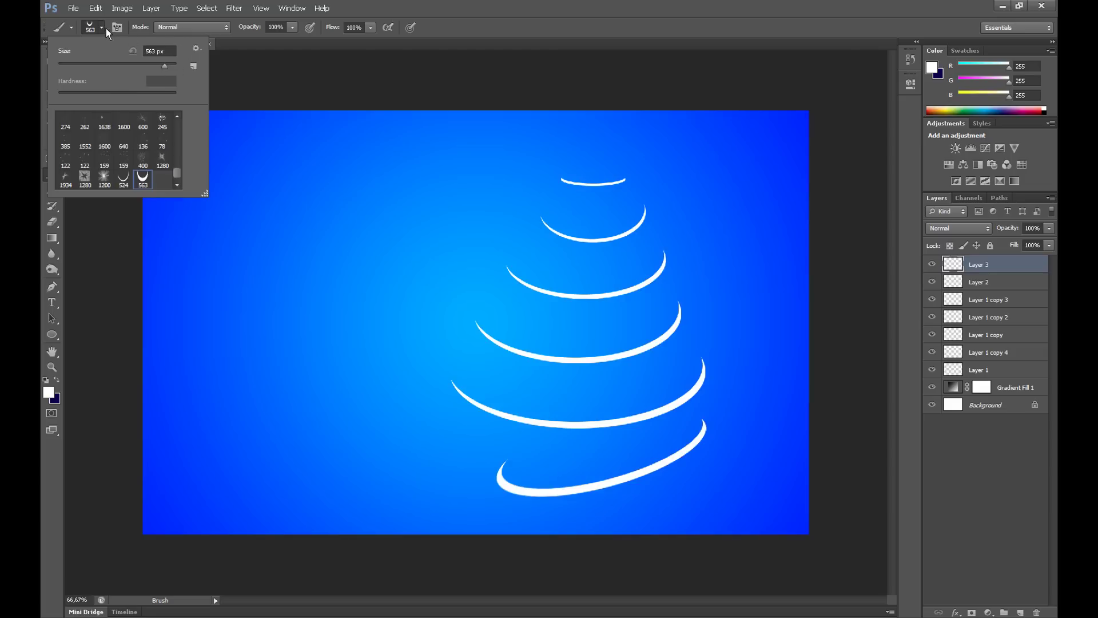
pyautogui.click(197, 49)
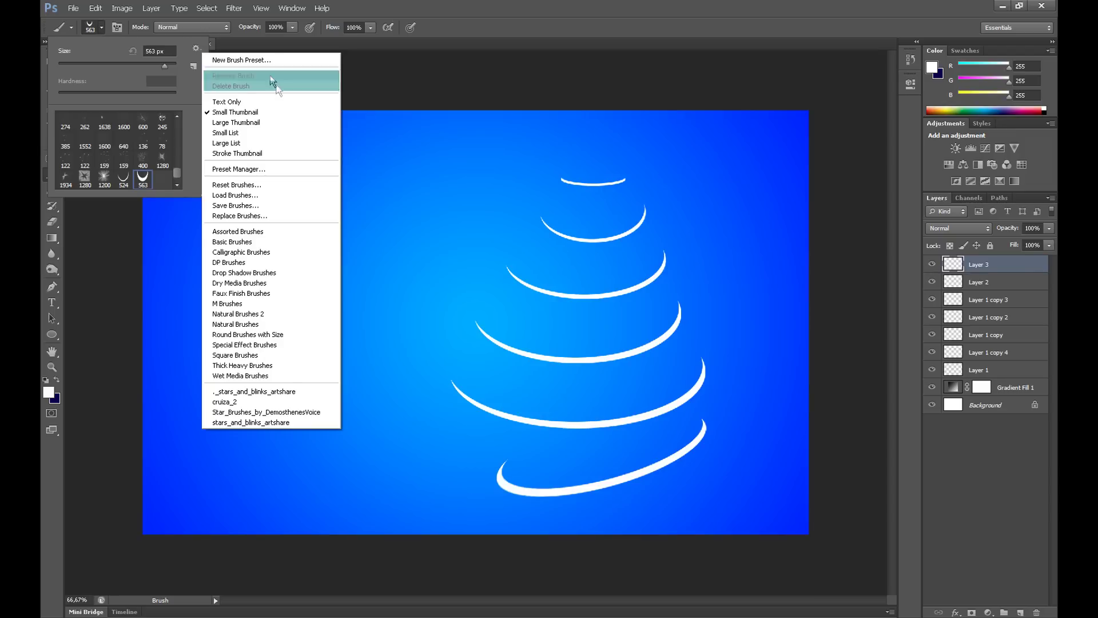
pyautogui.click(281, 196)
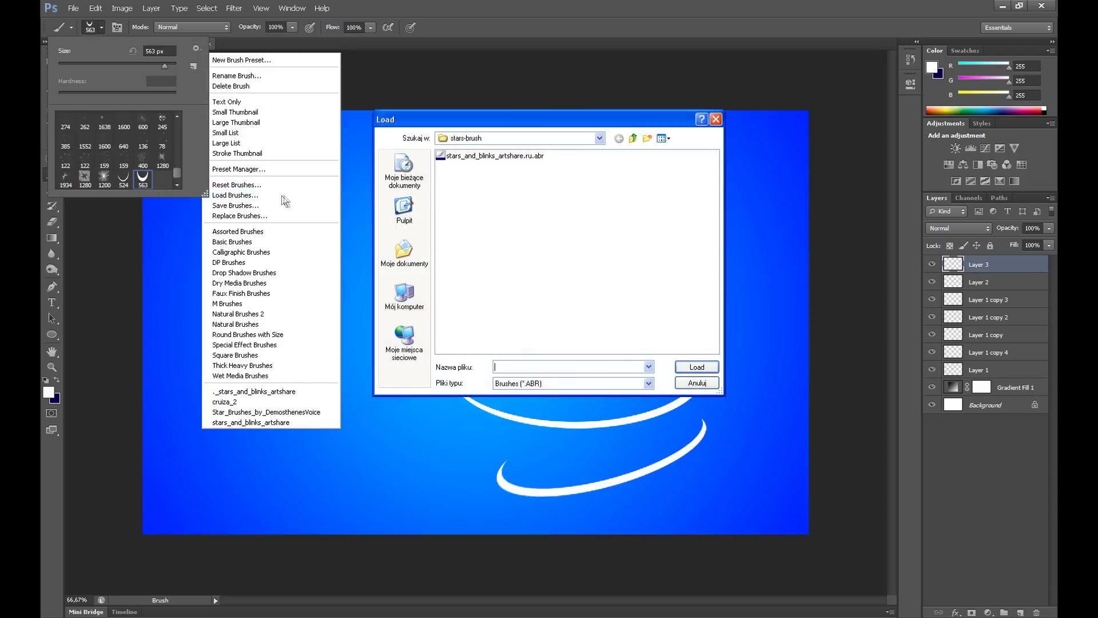
pyautogui.click(490, 158)
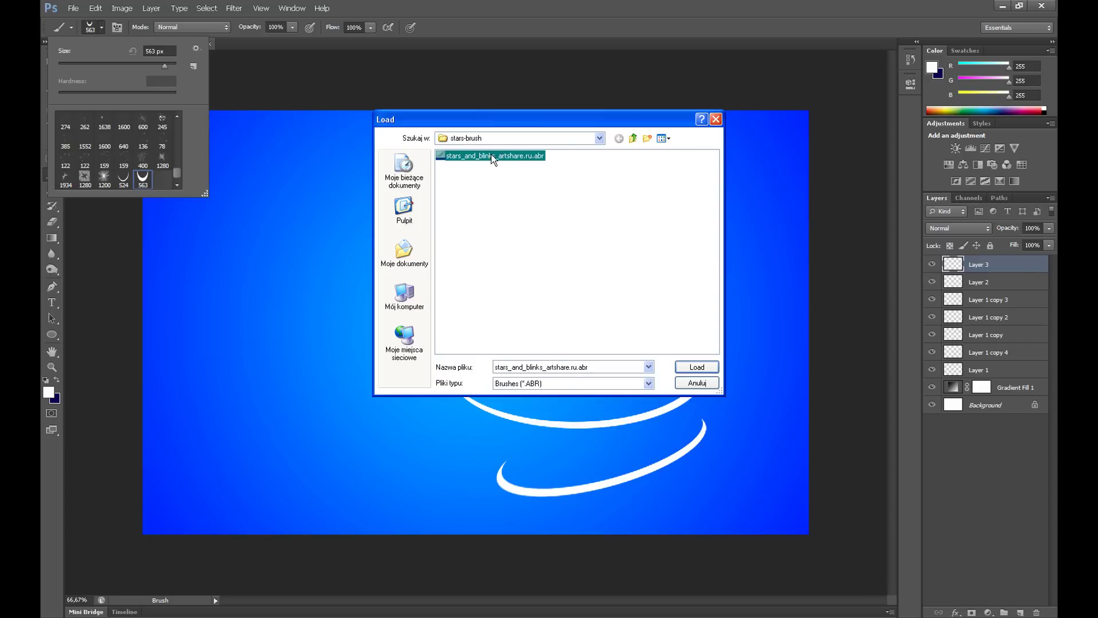
pyautogui.click(697, 382)
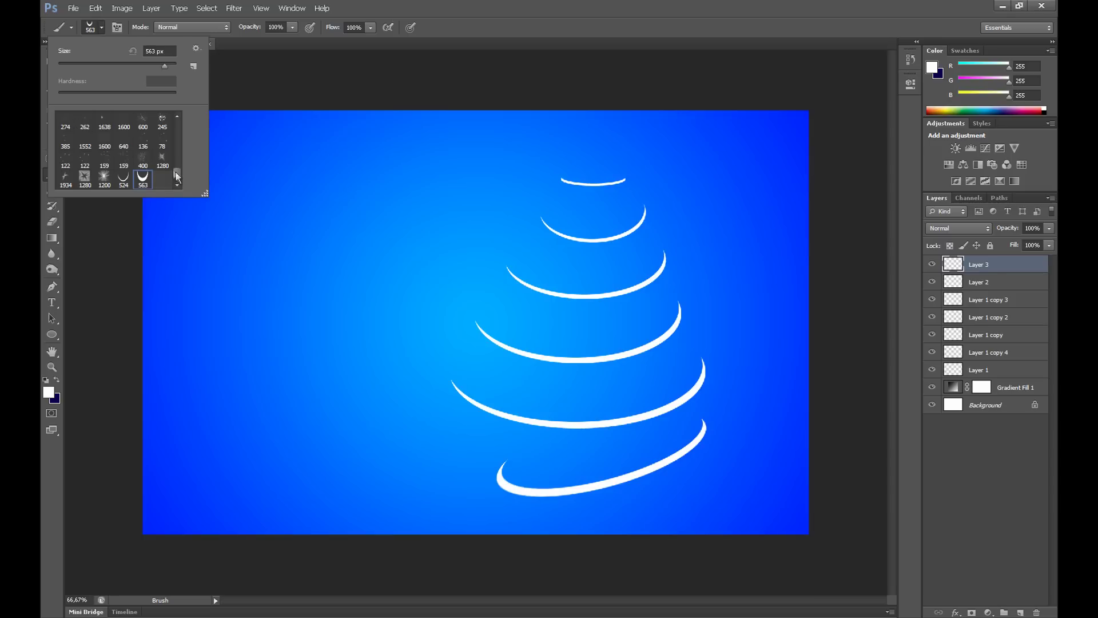
# Step: Stamp a glowing star above the smallest arc on Layer 3 with the 215 px star brush
pyautogui.click(163, 161)
pyautogui.moveTo(180, 174); pyautogui.dragTo(180, 171)
pyautogui.click(106, 119)
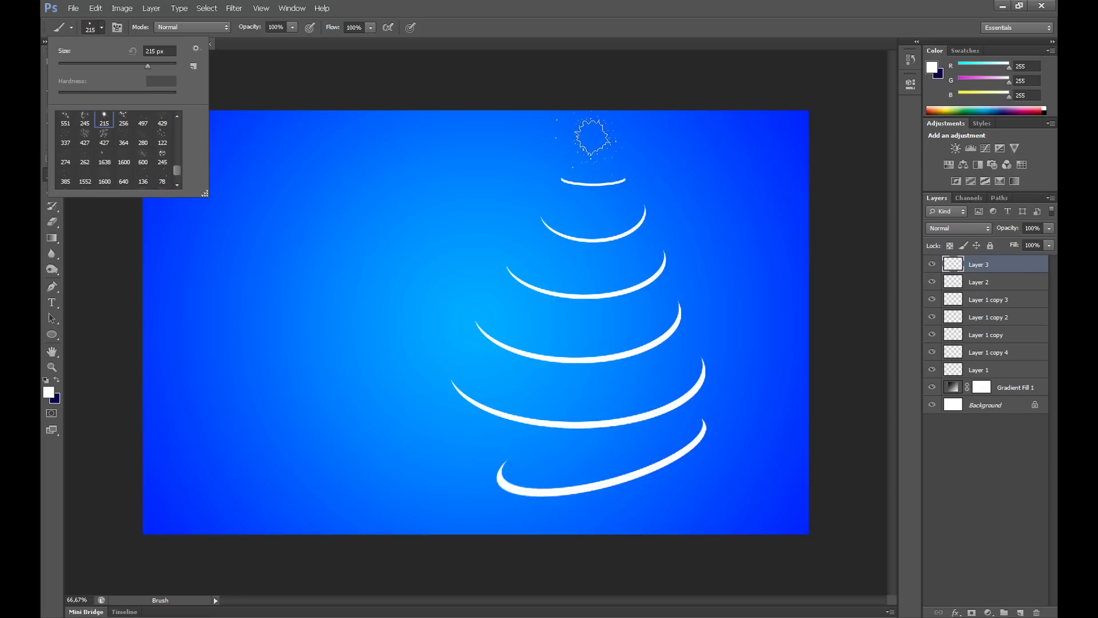
pyautogui.click(598, 132)
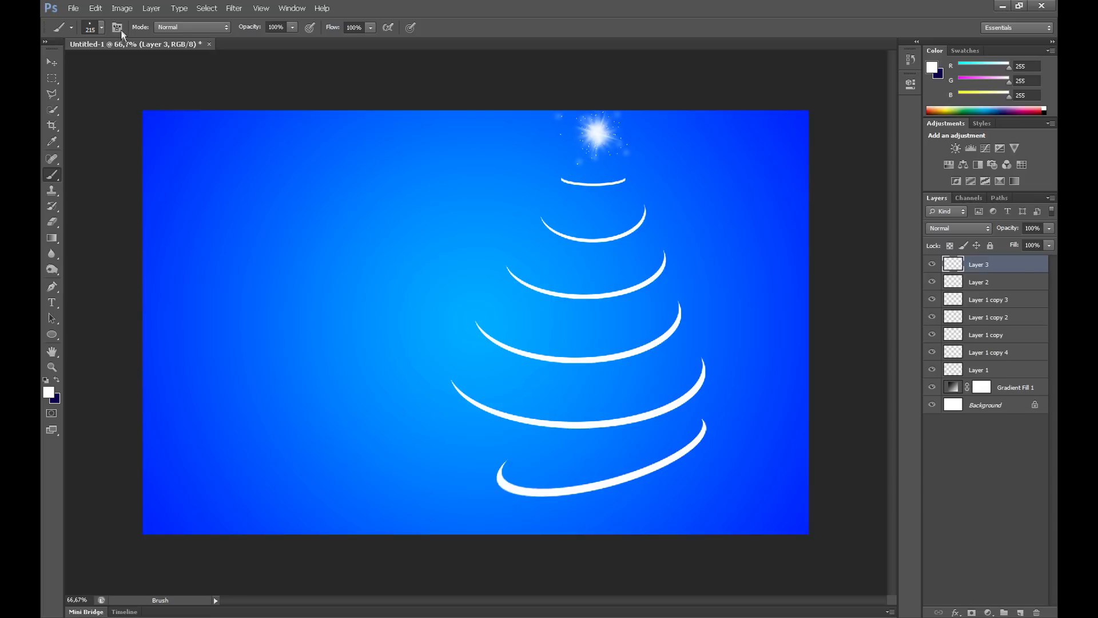
# Step: Add sparkles over the star above the smallest arc with one stamp of the 237 px brush
pyautogui.click(101, 28)
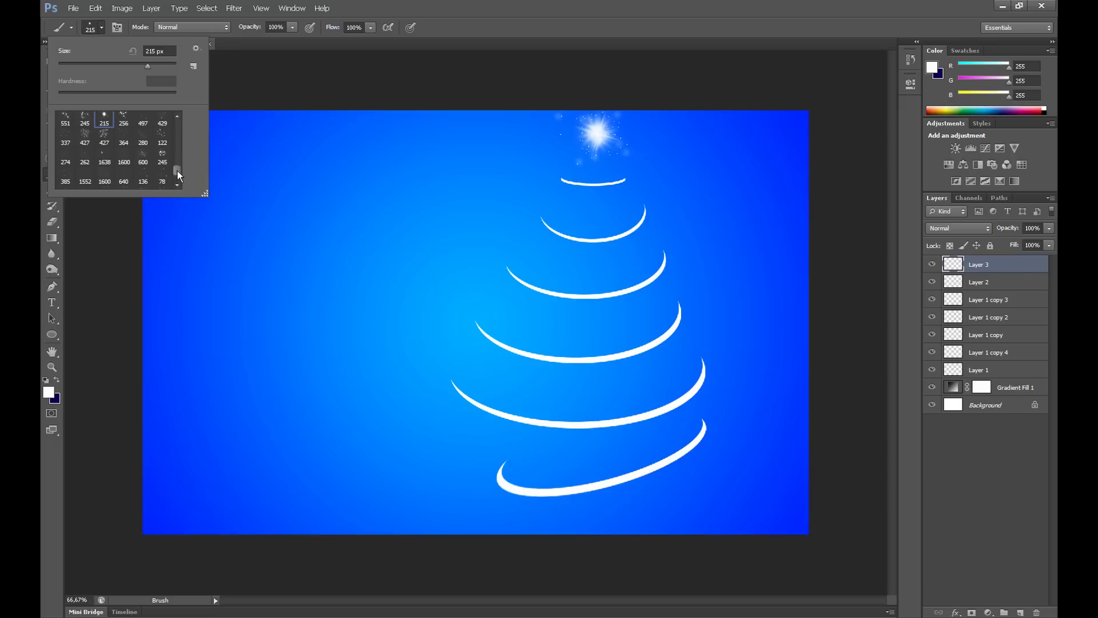
pyautogui.moveTo(178, 170); pyautogui.dragTo(178, 167)
pyautogui.click(65, 154)
pyautogui.click(158, 154)
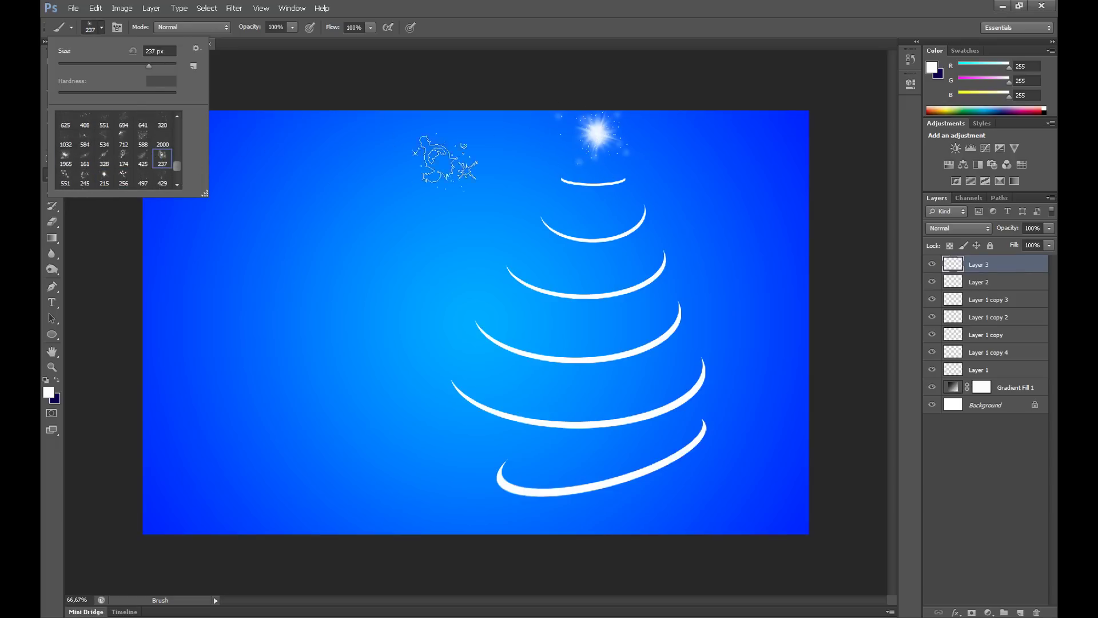
pyautogui.click(598, 137)
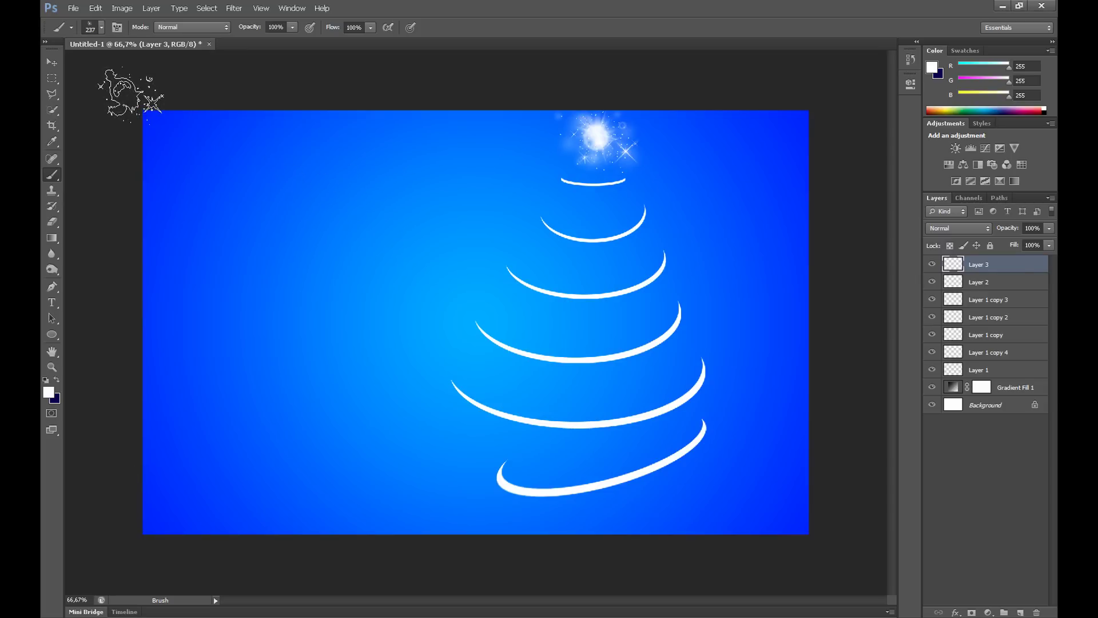
# Step: Stamp ringed sparkles with the 174 px brush: one by the second arc from the top, one on the widest arc's right end, four along the lowest arc
pyautogui.click(103, 28)
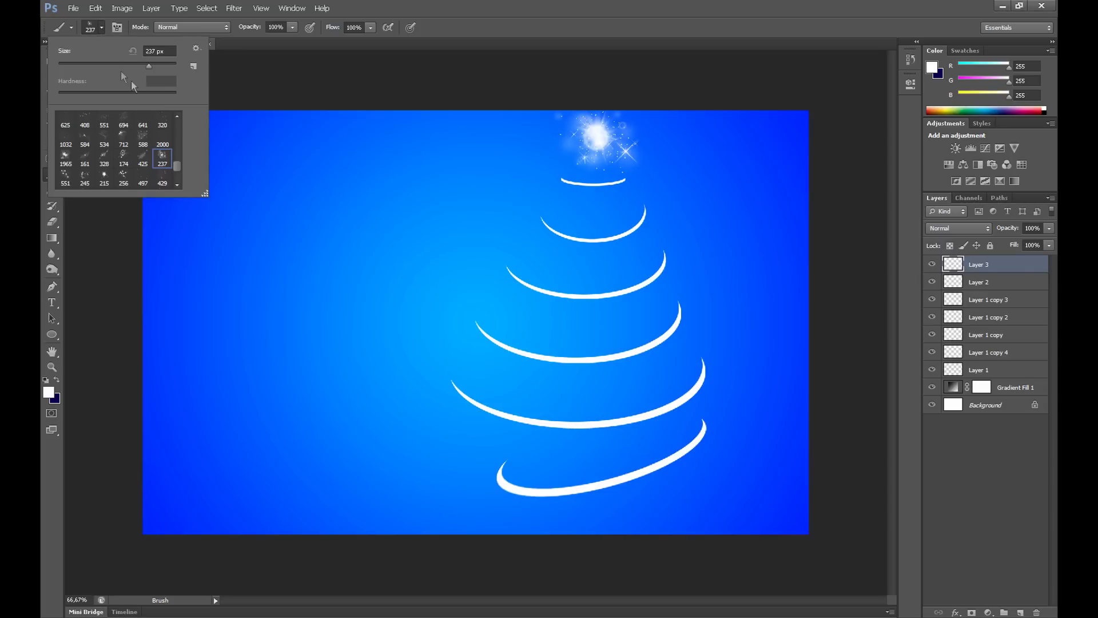
pyautogui.click(124, 159)
pyautogui.click(629, 207)
pyautogui.click(704, 372)
pyautogui.click(518, 473)
pyautogui.click(564, 470)
pyautogui.click(618, 458)
pyautogui.click(685, 428)
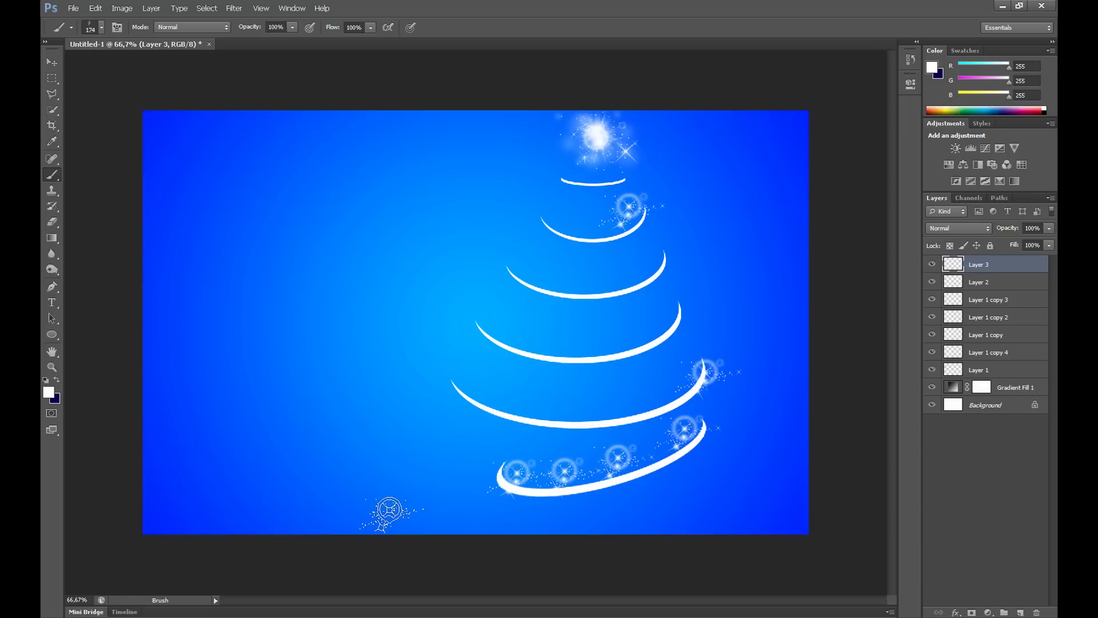
# Step: Add light rays to the star above the stack with two stamps of the 424 px ray brush
pyautogui.click(102, 27)
pyautogui.click(124, 131)
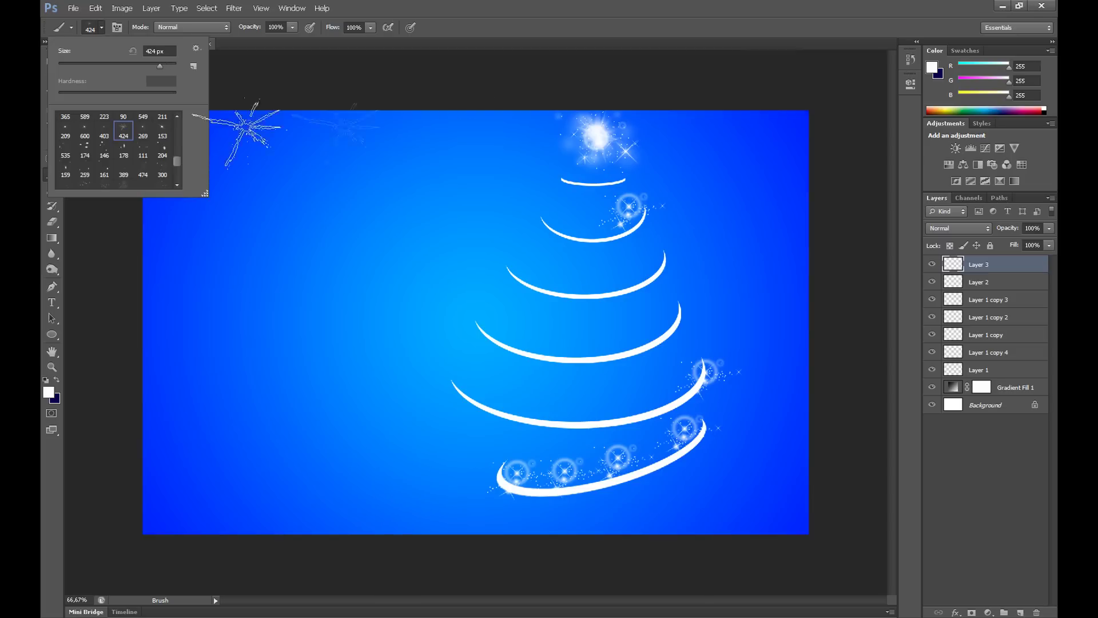
pyautogui.click(595, 129)
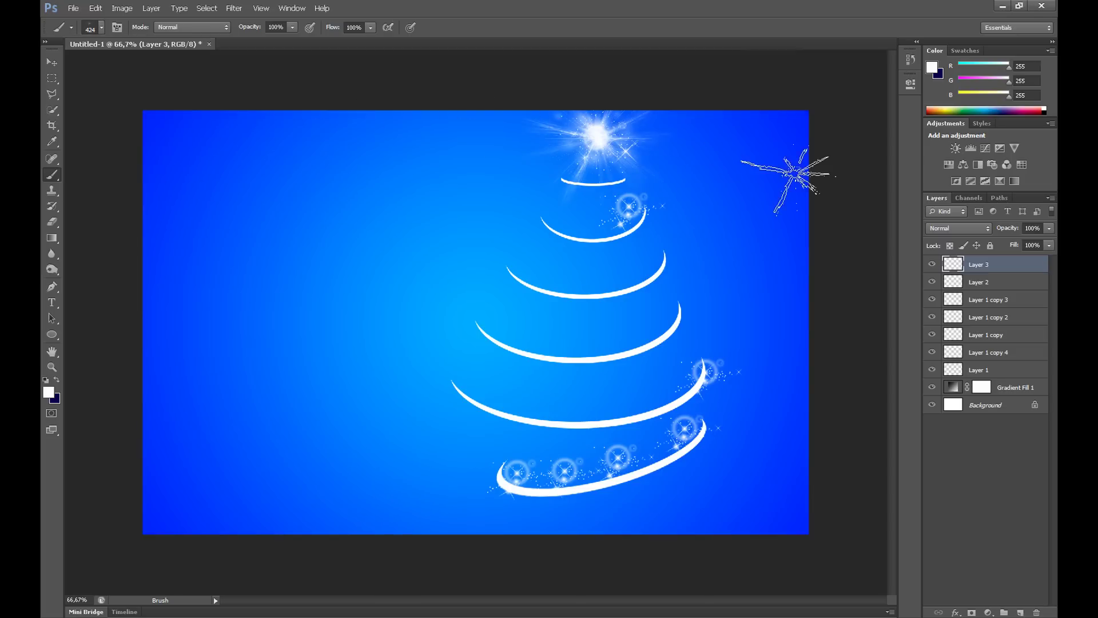
pyautogui.click(596, 133)
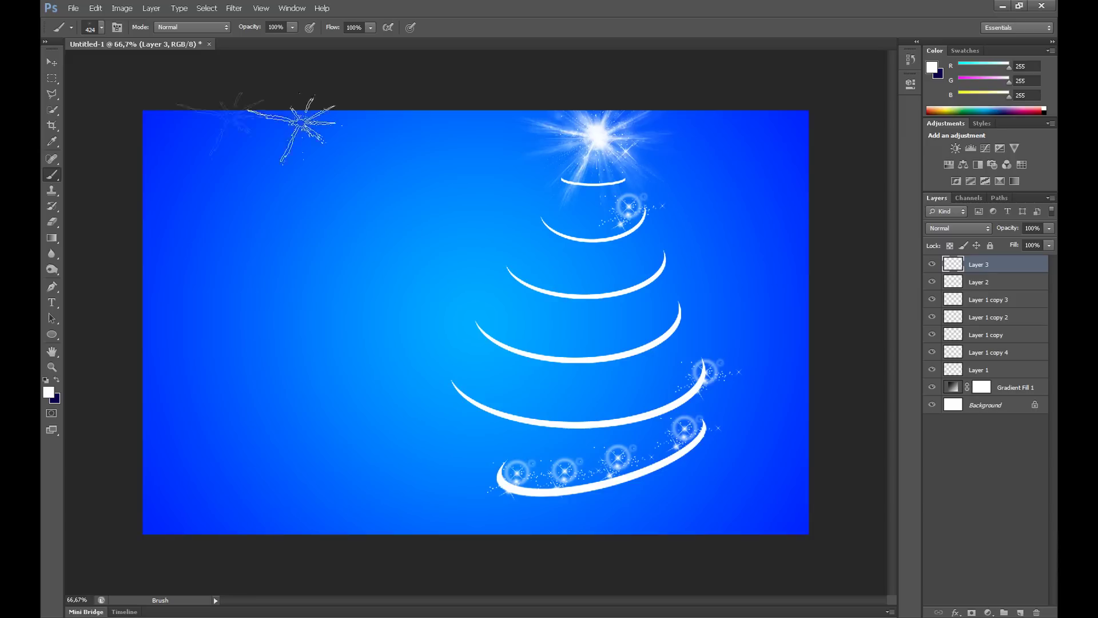
# Step: Scatter small stars around the third and fourth arcs from the top with two stamps of the 425 px brush
pyautogui.click(100, 28)
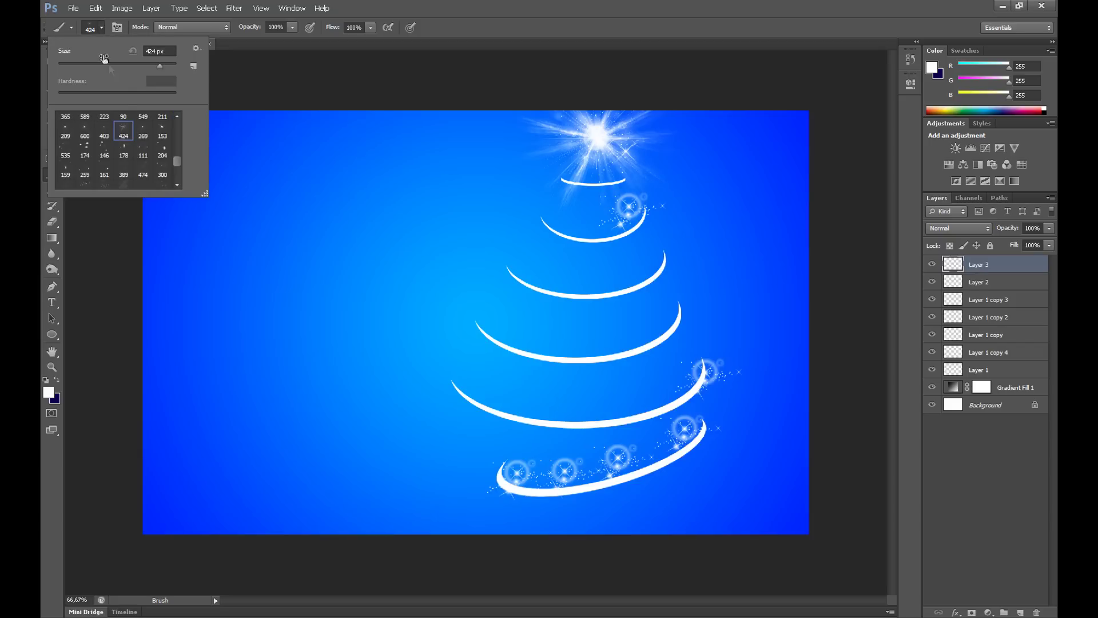
pyautogui.scroll(-2, 178, 167)
pyautogui.click(143, 150)
pyautogui.click(575, 264)
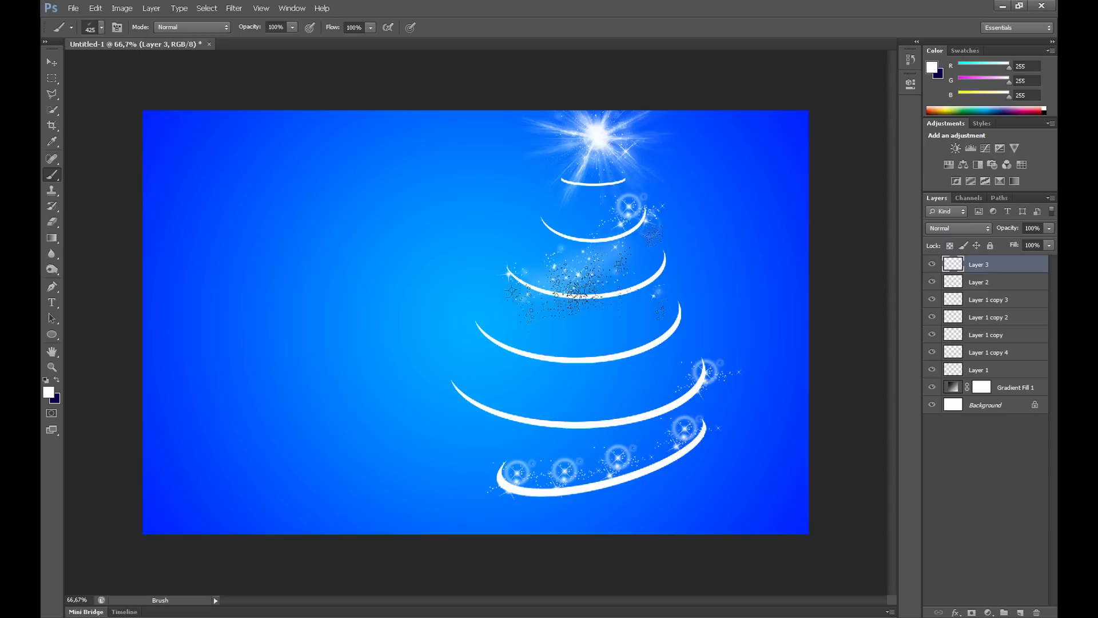
pyautogui.click(591, 314)
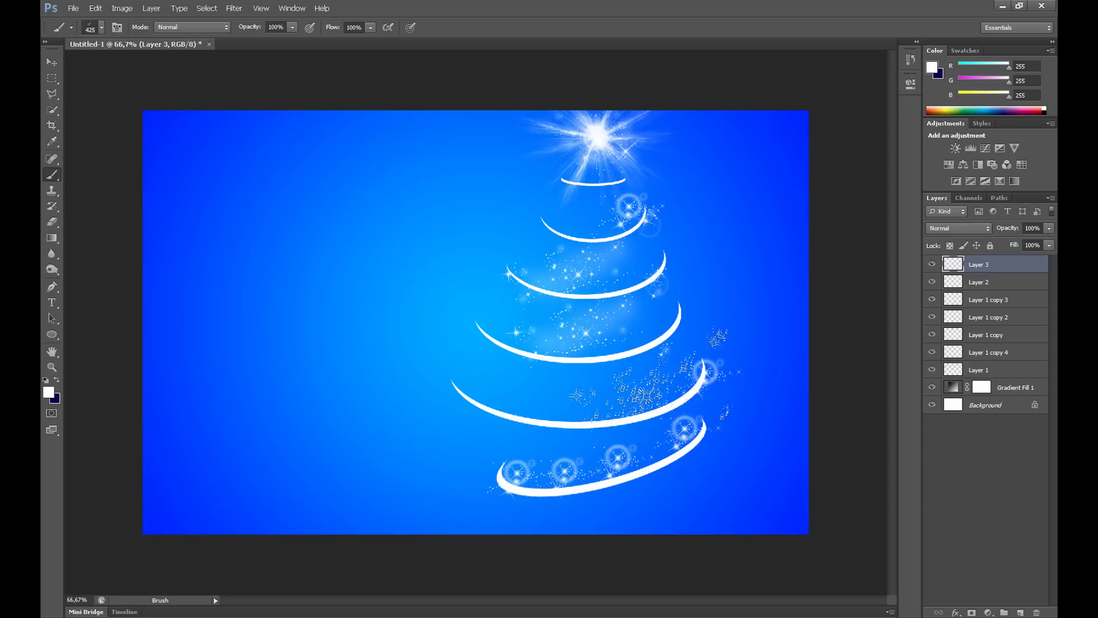
# Step: Enlarge the star-scatter brush to 825 px and stamp it once around the two lowest arcs
pyautogui.click(101, 28)
pyautogui.moveTo(166, 67); pyautogui.dragTo(164, 66)
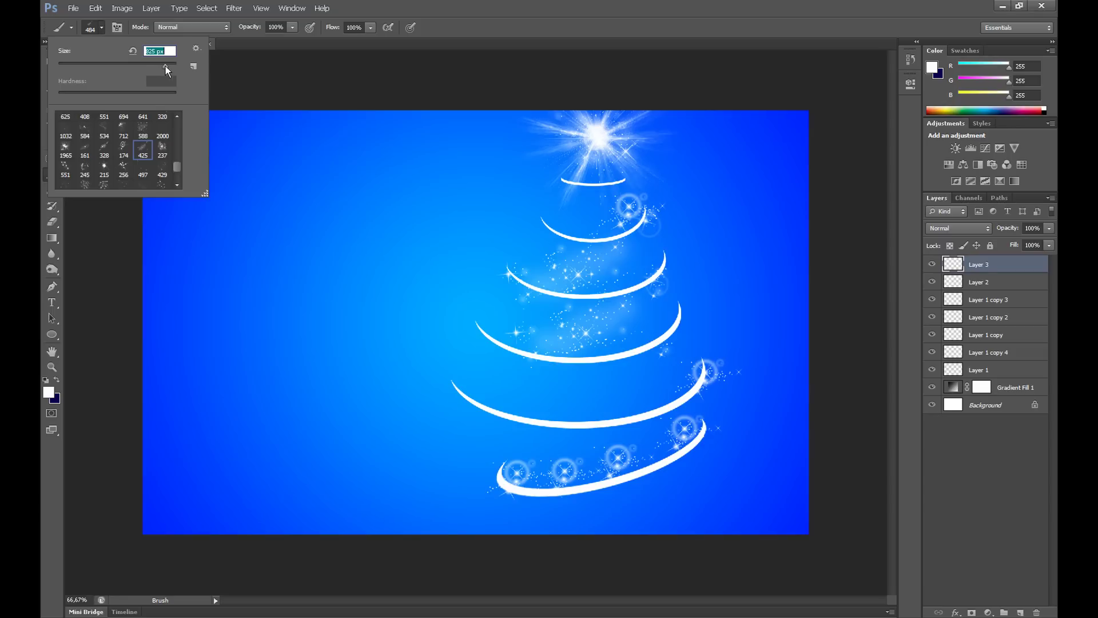
pyautogui.click(457, 460)
# Step: Set the star-scatter brush to 600 px and stamp stars around the fourth, fifth and lowest arcs
pyautogui.click(101, 28)
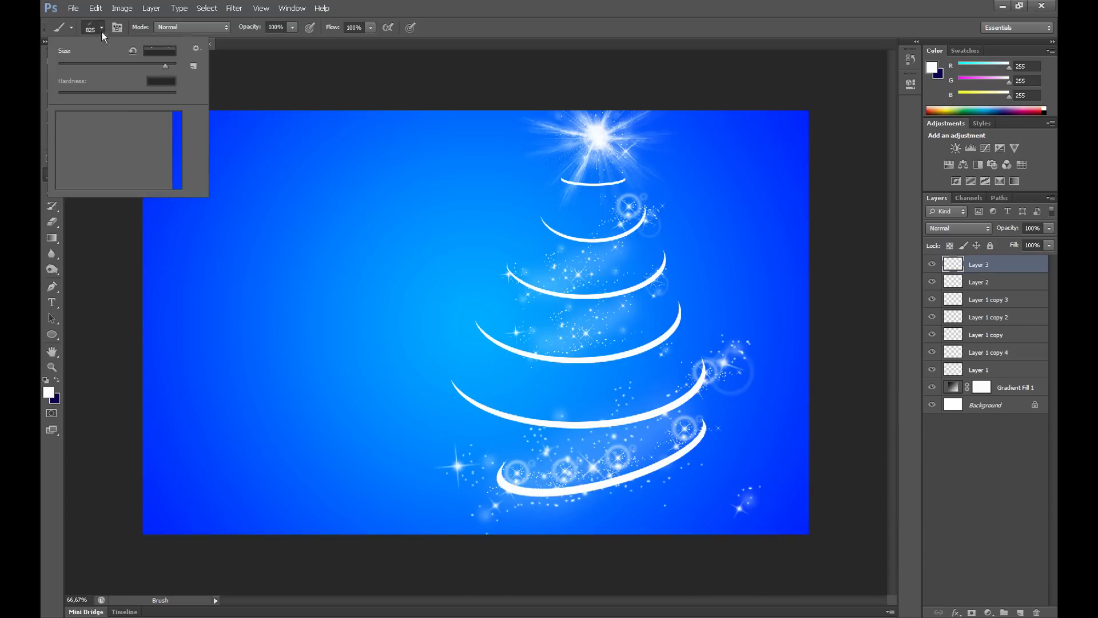
pyautogui.click(155, 51)
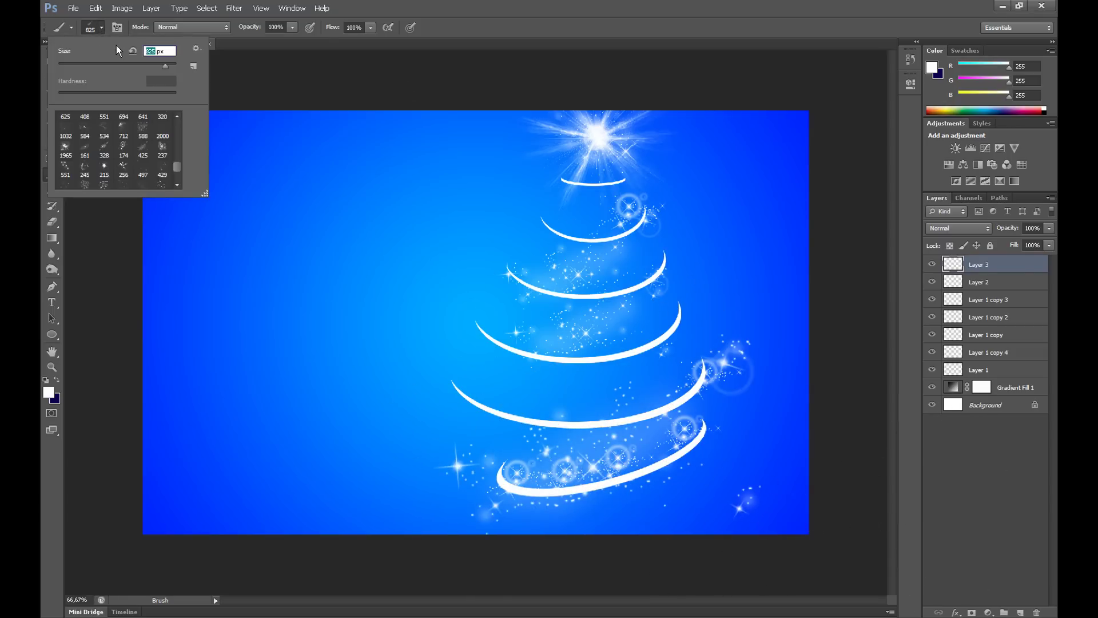
pyautogui.write('600')
pyautogui.press('Return')
pyautogui.click(572, 367)
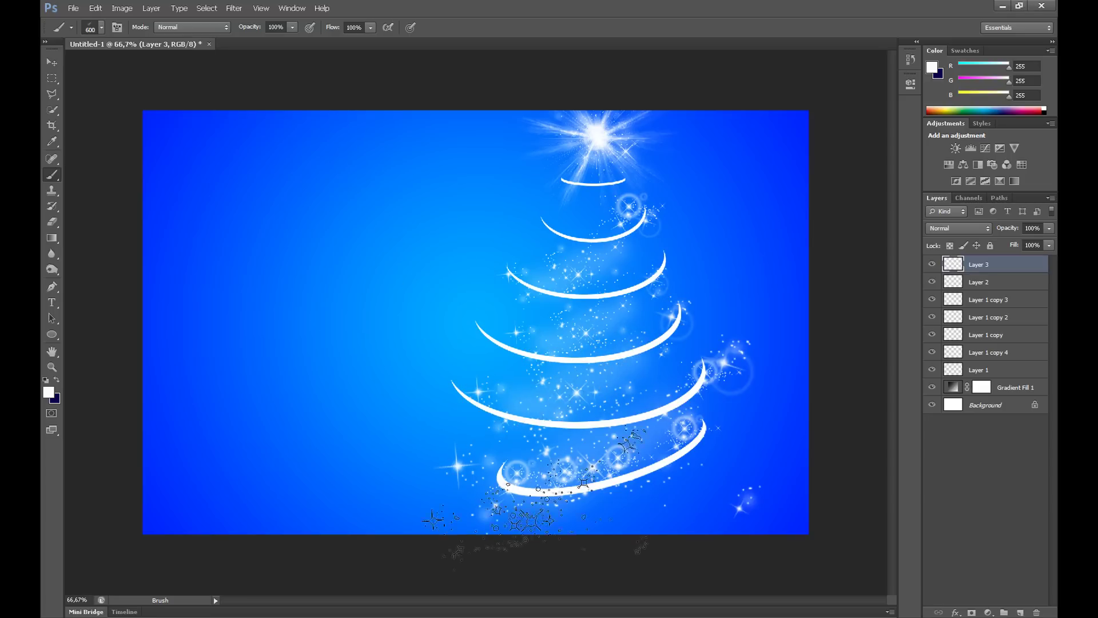
pyautogui.click(608, 406)
pyautogui.click(515, 458)
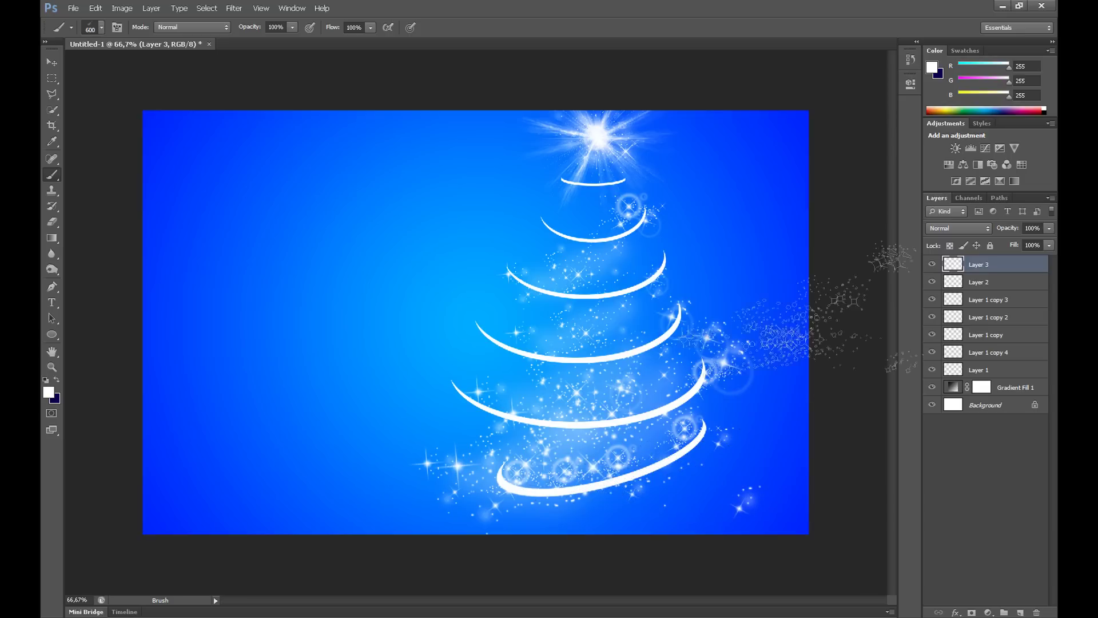
# Step: Reduce the star-scatter brush to 360 px and fill the gaps between the upper arcs with small stars
pyautogui.click(101, 27)
pyautogui.press('Return')
pyautogui.moveTo(578, 195)
pyautogui.mouseDown()
pyautogui.moveTo(572, 258)
pyautogui.moveTo(592, 266)
pyautogui.moveTo(546, 315)
pyautogui.moveTo(561, 375)
pyautogui.moveTo(638, 400)
pyautogui.moveTo(675, 503)
pyautogui.mouseUp()
pyautogui.hotkey('ctrl', 'z')
pyautogui.moveTo(589, 320)
pyautogui.mouseDown()
pyautogui.moveTo(627, 381)
pyautogui.moveTo(532, 475)
pyautogui.moveTo(506, 464)
pyautogui.moveTo(498, 423)
pyautogui.mouseUp()
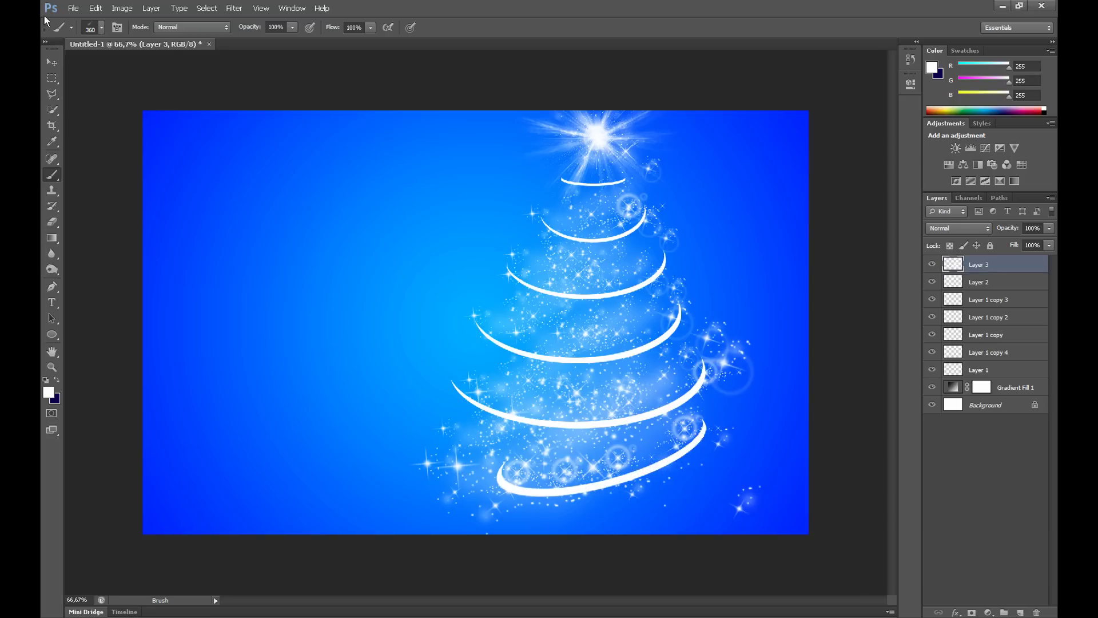
# Step: Add misty sparkles beneath and beside the lowest arc with stamps of the 534 px brush
pyautogui.click(97, 30)
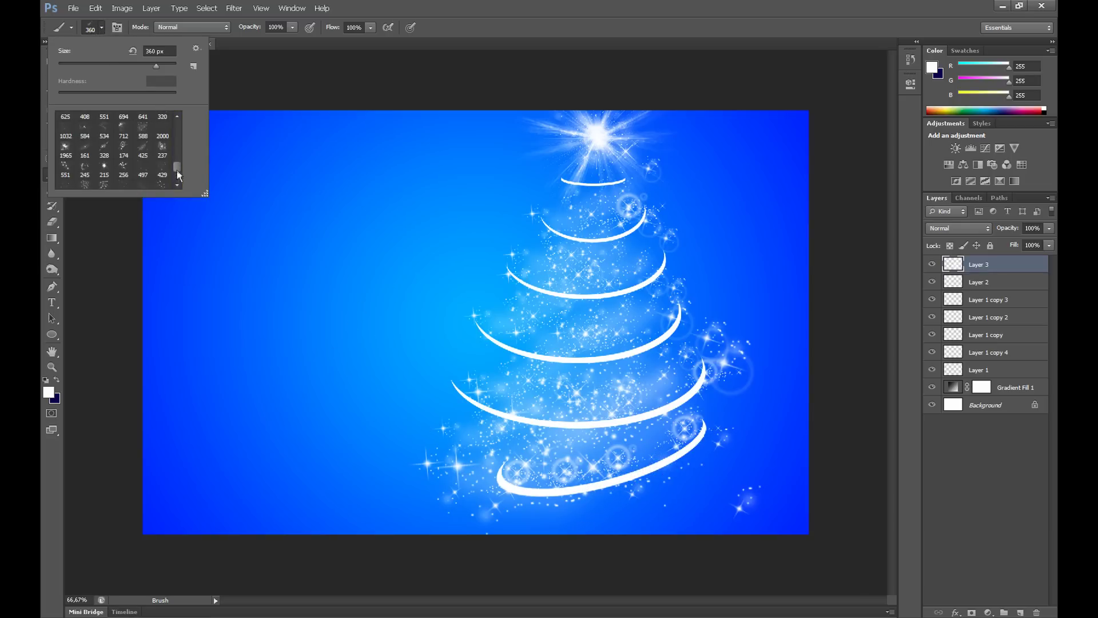
pyautogui.scroll(3, 177, 168)
pyautogui.click(104, 182)
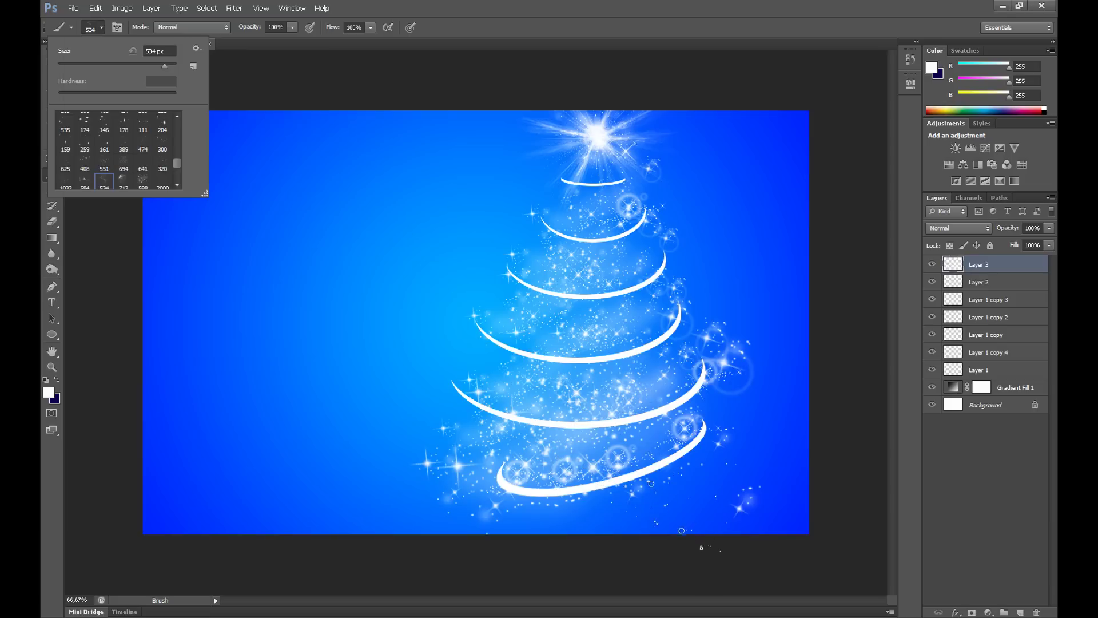
pyautogui.click(681, 520)
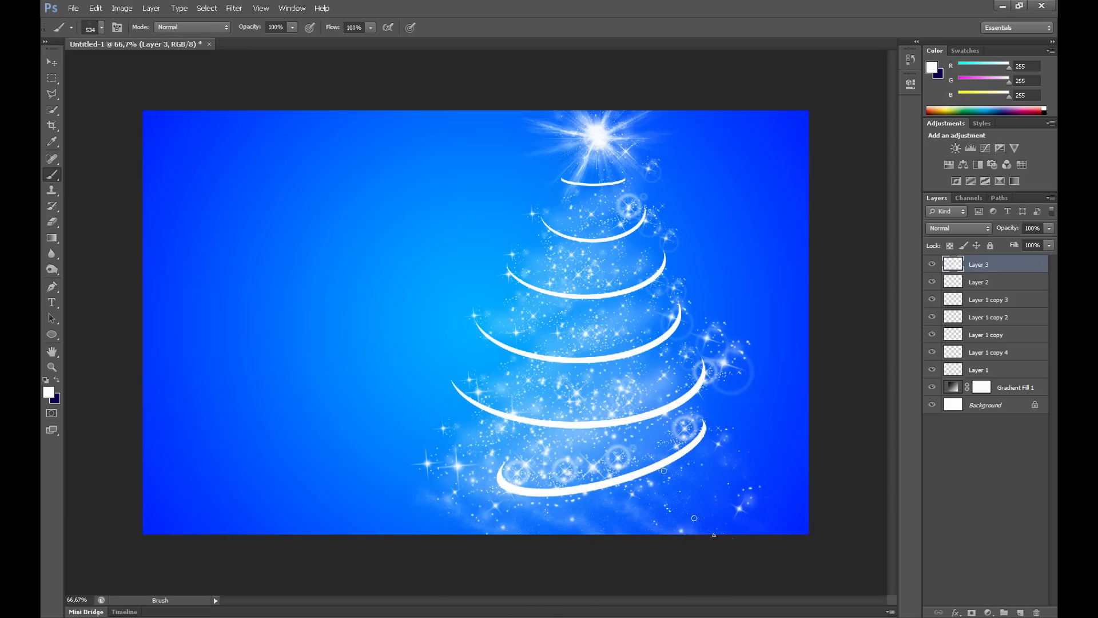
pyautogui.click(689, 494)
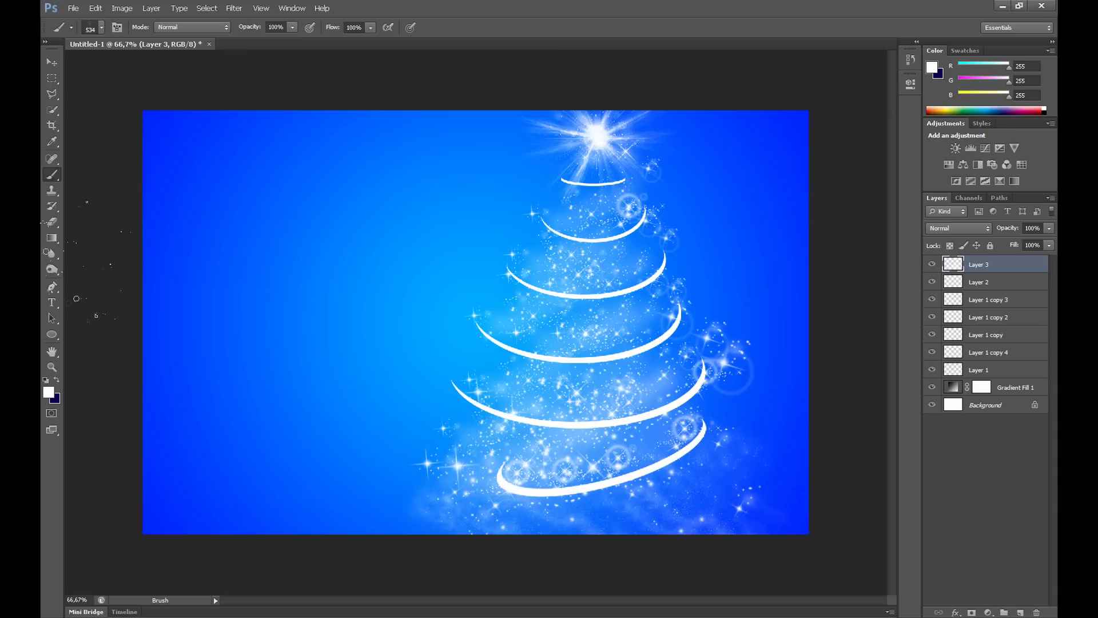
# Step: Sprinkle stars below the lowest arc with the 408 px brush and over the tree's body with one 1032 px stamp
pyautogui.click(101, 28)
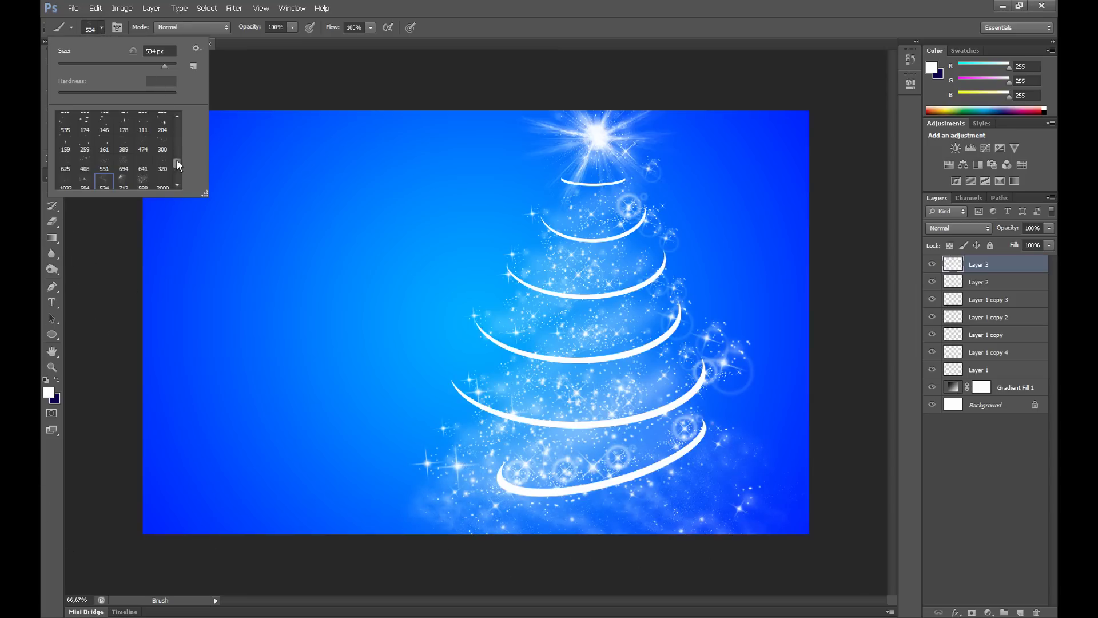
pyautogui.click(85, 168)
pyautogui.click(378, 281)
pyautogui.moveTo(653, 518); pyautogui.dragTo(503, 521)
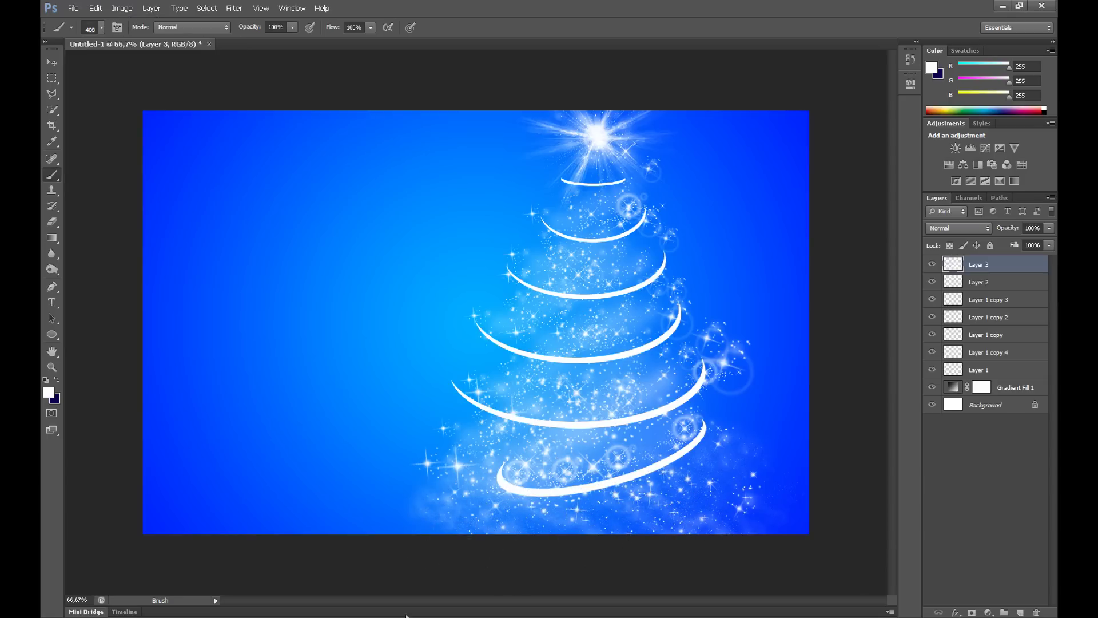
pyautogui.moveTo(400, 532); pyautogui.dragTo(458, 524)
pyautogui.click(101, 27)
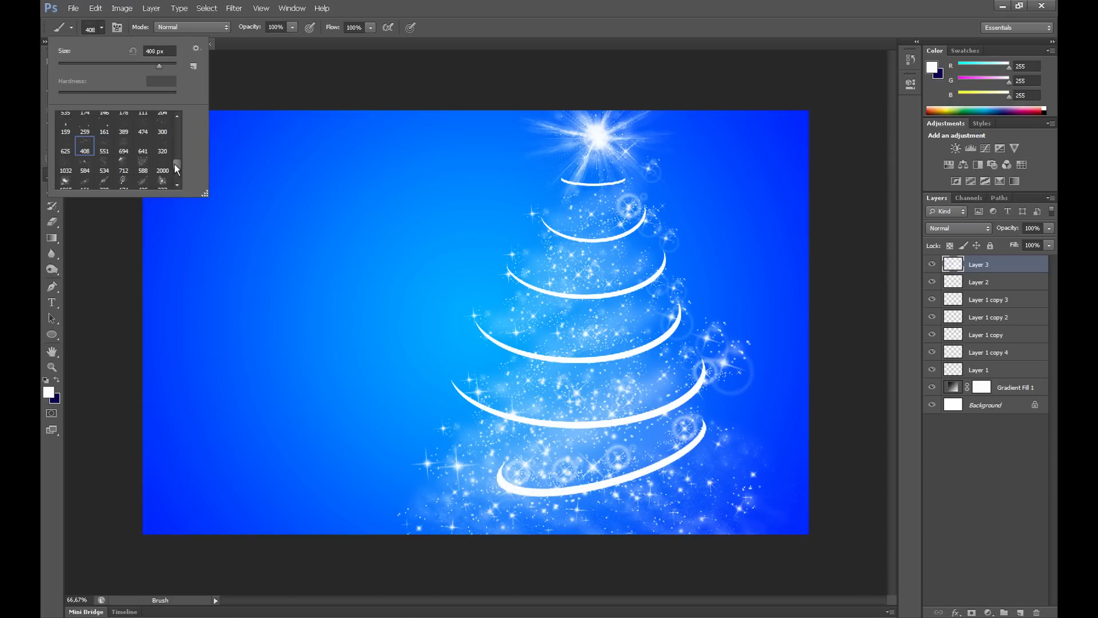
pyautogui.click(537, 343)
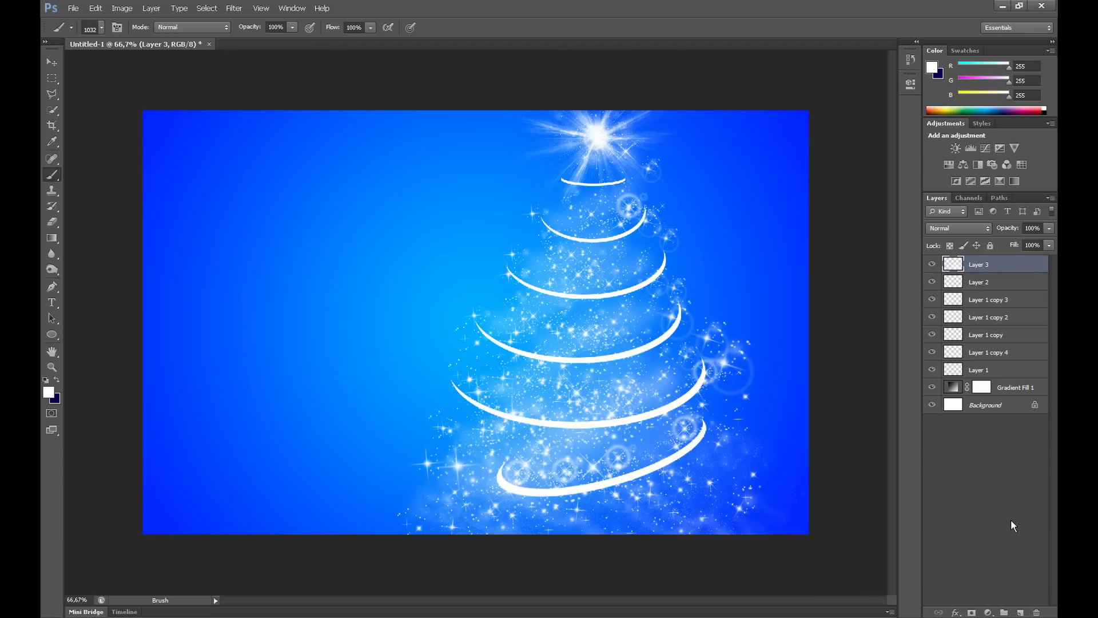
# Step: On a new layer, create a wide text box beside the tree's upper part and enter "Marry Christmas" in white at 120 pt
pyautogui.click(1020, 611)
pyautogui.click(51, 302)
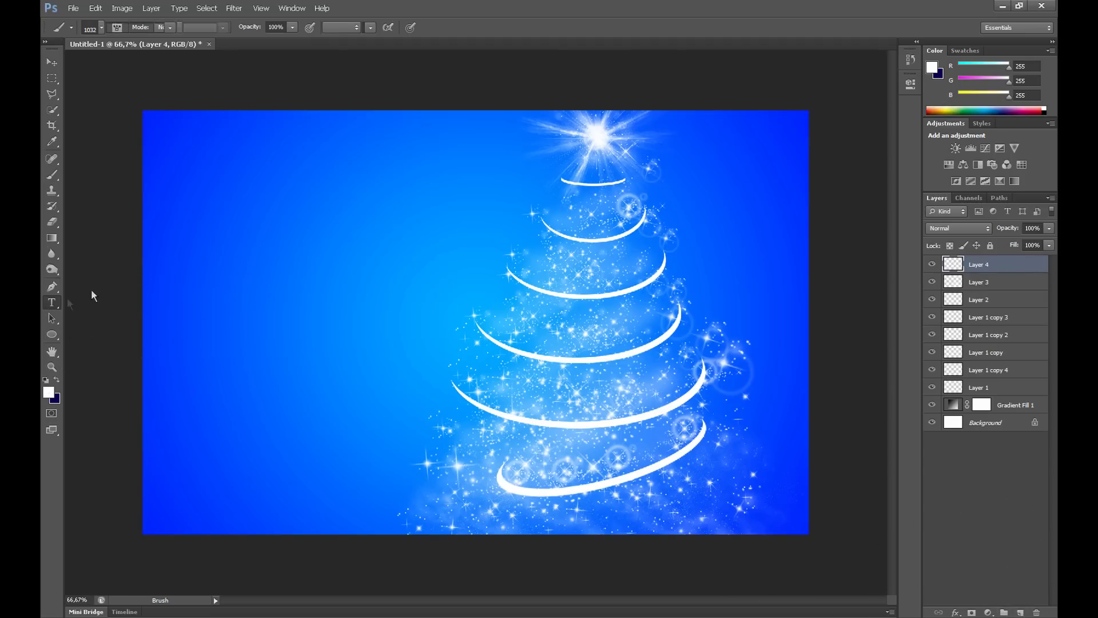
pyautogui.moveTo(167, 168); pyautogui.dragTo(495, 265)
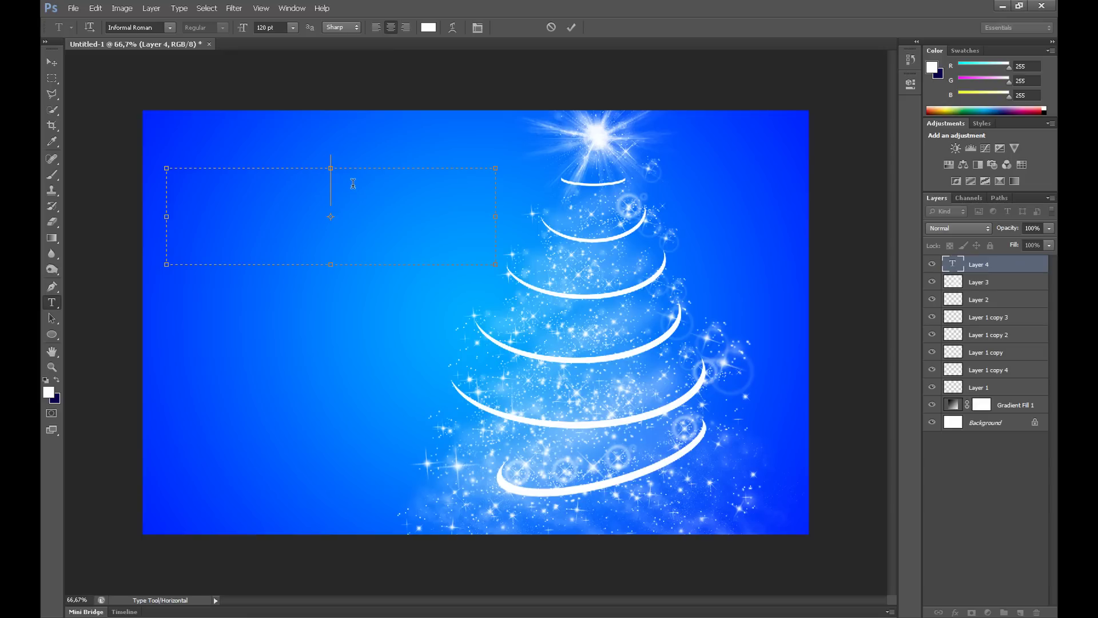
pyautogui.moveTo(268, 28); pyautogui.dragTo(258, 29)
pyautogui.write('M')
pyautogui.write('0')
pyautogui.press('Return')
pyautogui.write('Marry')
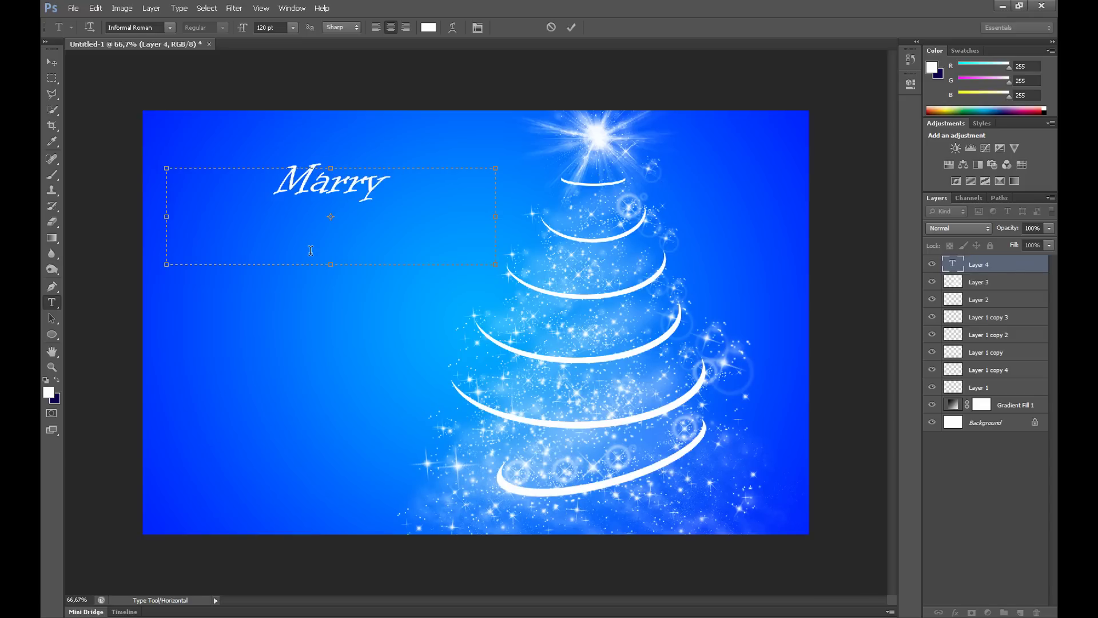
pyautogui.write(' Christmas')
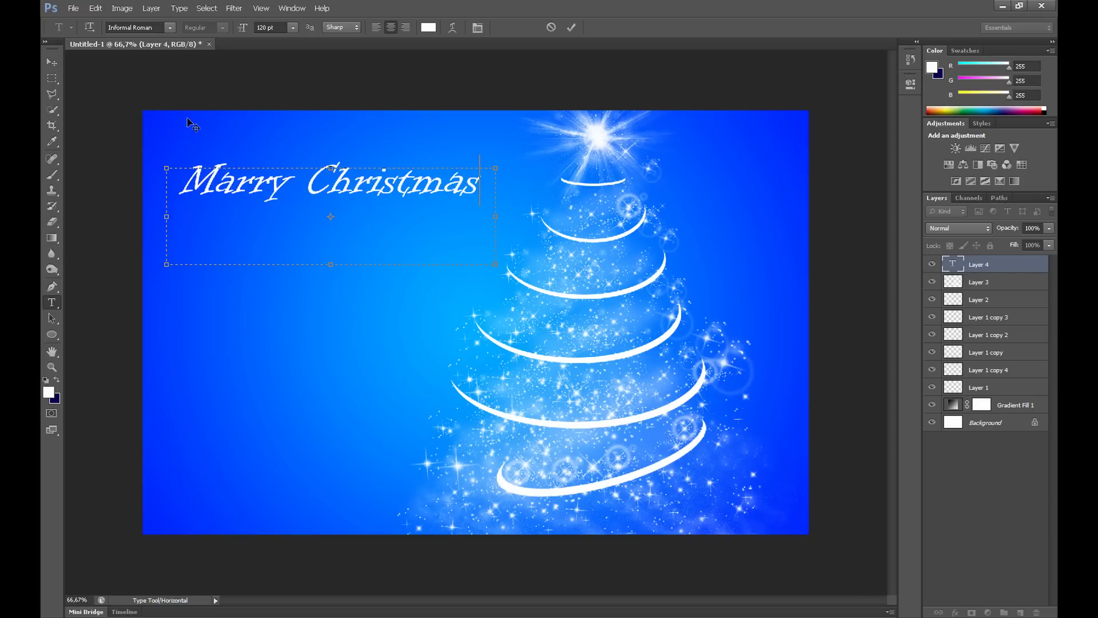
# Step: Change the greeting's font to Vivaldi and move the text slightly lower beside the tree
pyautogui.press('Down')
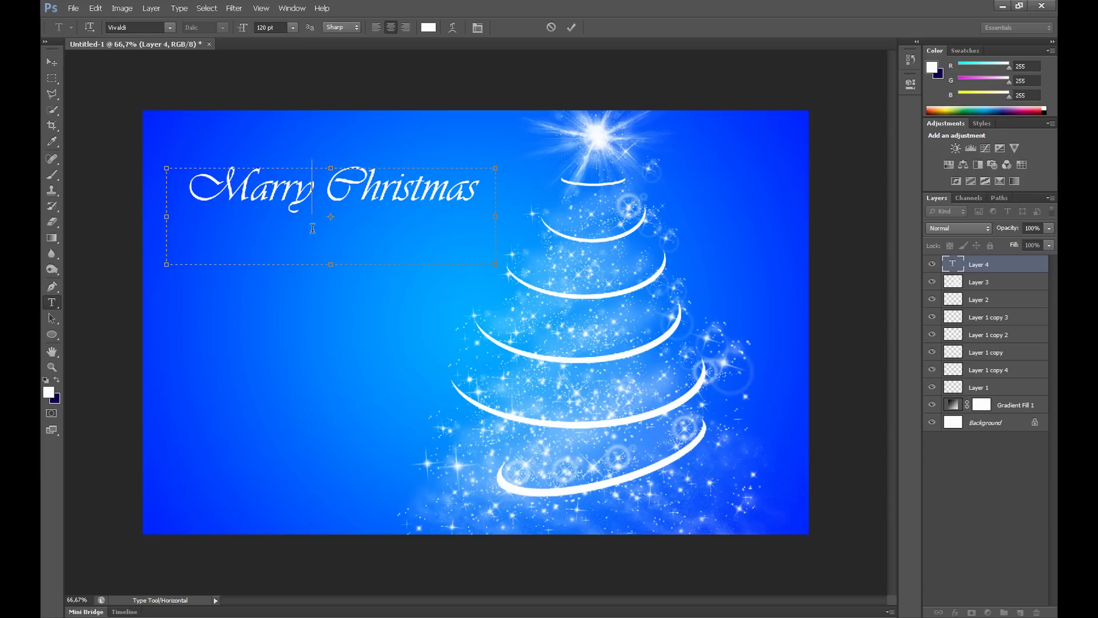
pyautogui.hotkey('ctrl', 'Return')
pyautogui.press('v')
pyautogui.moveTo(342, 209); pyautogui.dragTo(362, 246)
# Step: Scatter sparkles around the "Marry Christmas" text on Layer 5 with two stamps of the 625 px brush
pyautogui.scroll(1, 181, 170)
pyautogui.click(65, 137)
pyautogui.click(257, 228)
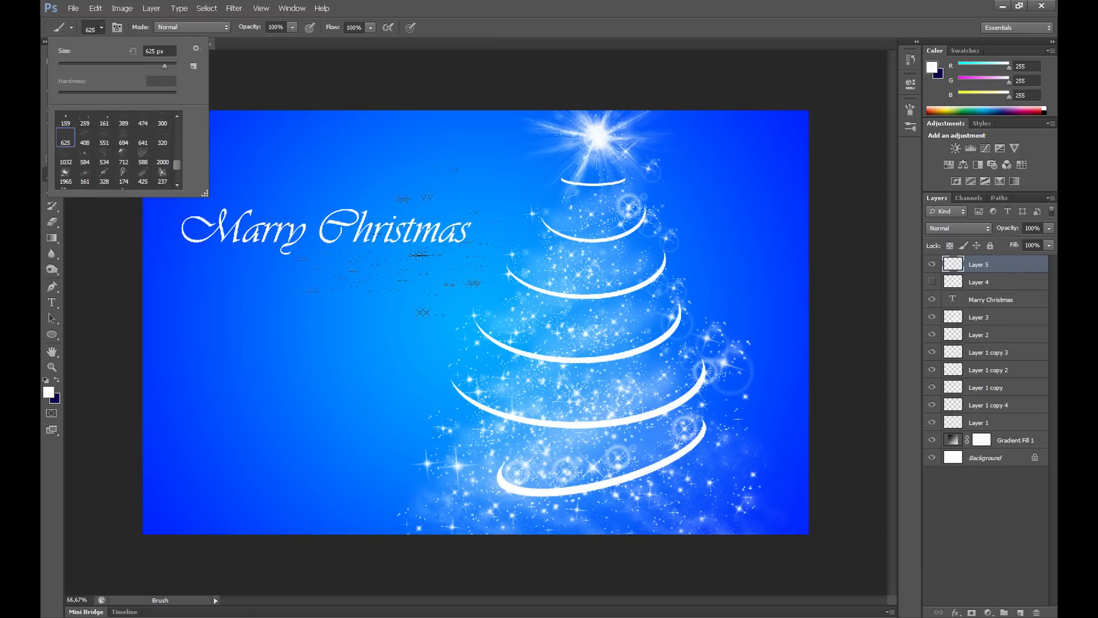
pyautogui.press('Return')
pyautogui.click(203, 229)
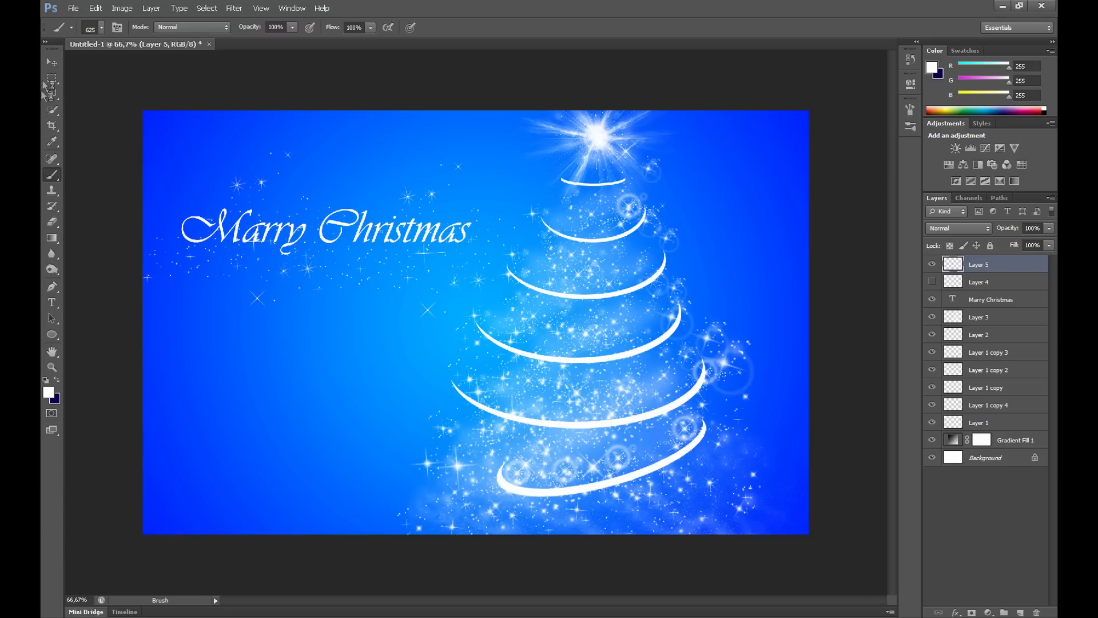
# Step: Choose a small sparkle brush and add a glint to the letter M of "Marry Christmas"
pyautogui.click(101, 27)
pyautogui.moveTo(176, 165); pyautogui.dragTo(181, 148)
pyautogui.click(66, 146)
pyautogui.click(65, 181)
pyautogui.click(211, 219)
pyautogui.press('.')
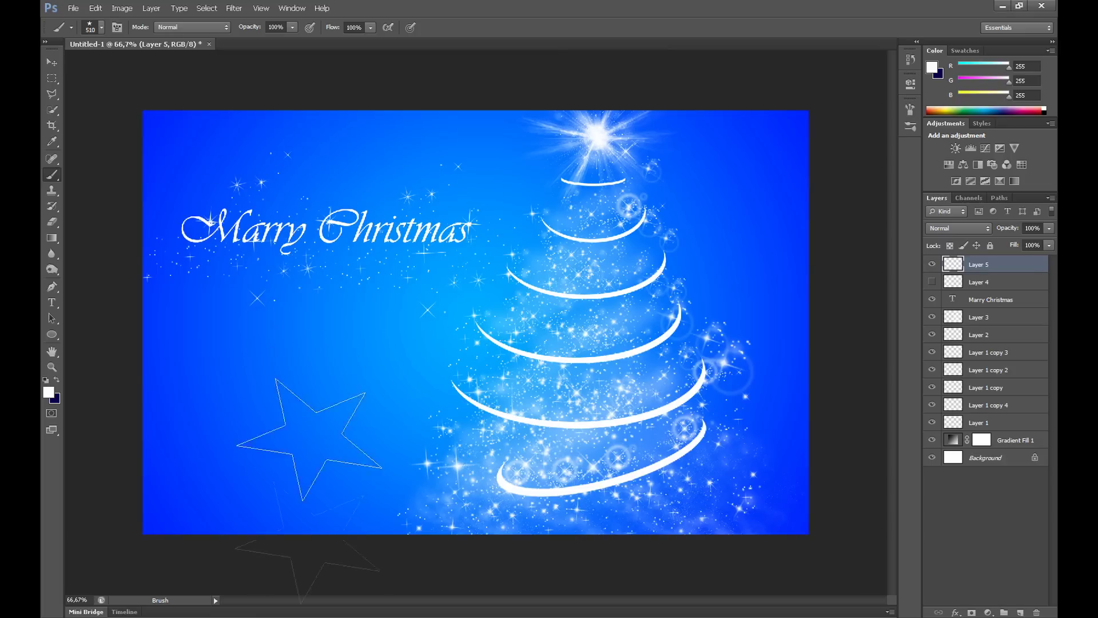
pyautogui.press('v')
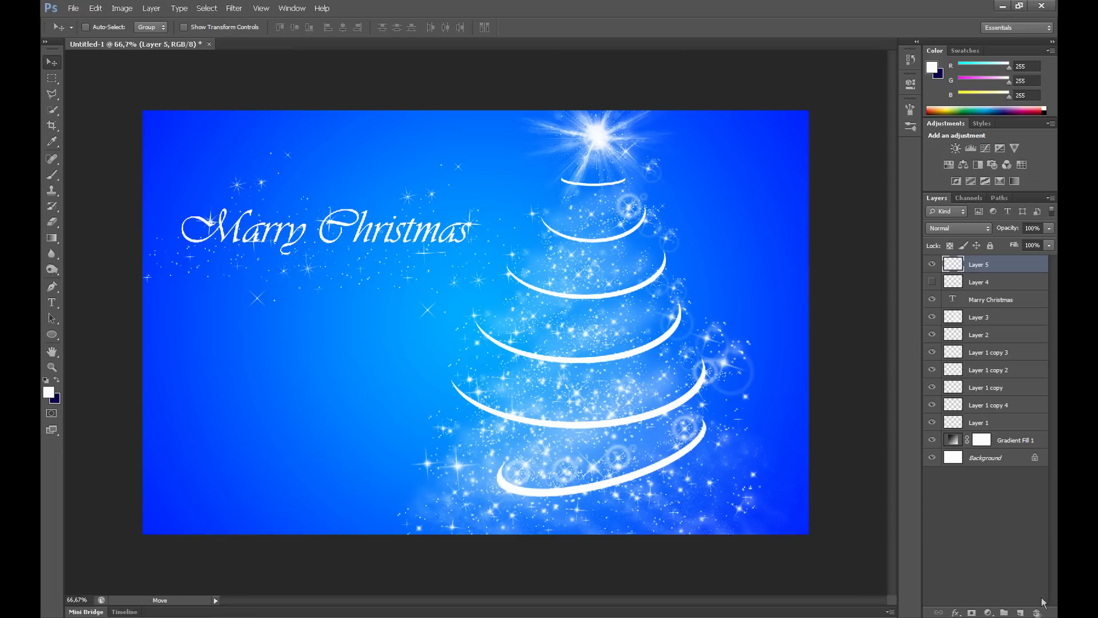